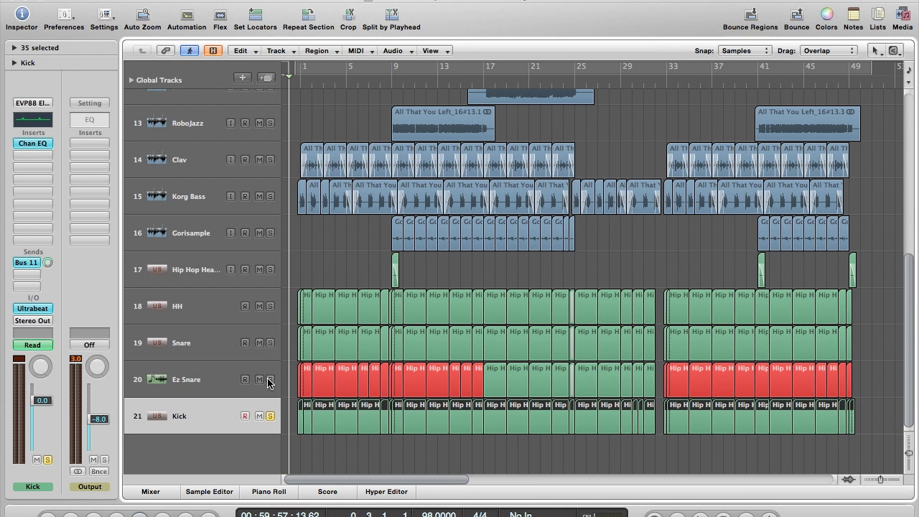
Solo tracks 16 through 20 along with Kick and play them together from the start of the arrangement.
{"action": "left_click", "coordinate": [270, 343]}
{"action": "left_click", "coordinate": [270, 270]}
{"action": "key", "text": "space"}
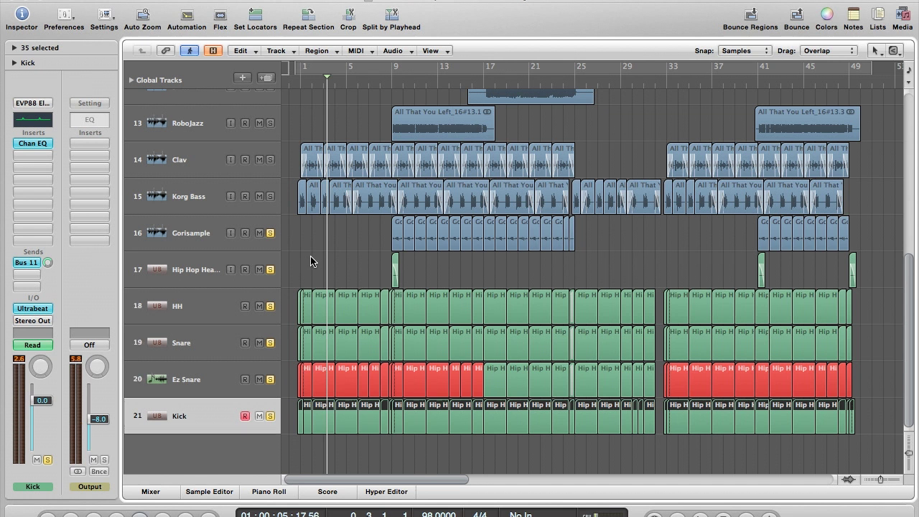
Keep only the Kick track soloed and play the arrangement from just before bar 1.
{"action": "key", "text": "super+Right"}
{"action": "key", "text": "super+Right"}
{"action": "key", "text": "super+Right"}
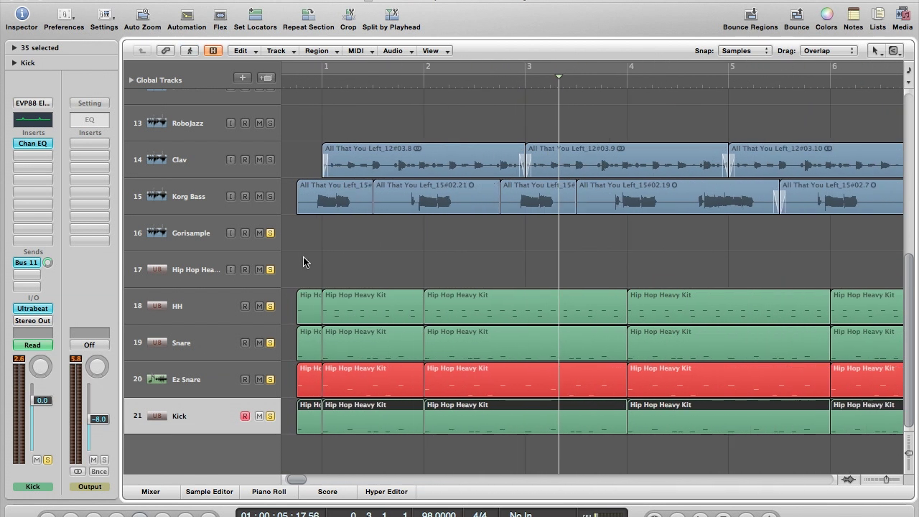
{"action": "left_click", "coordinate": [315, 268]}
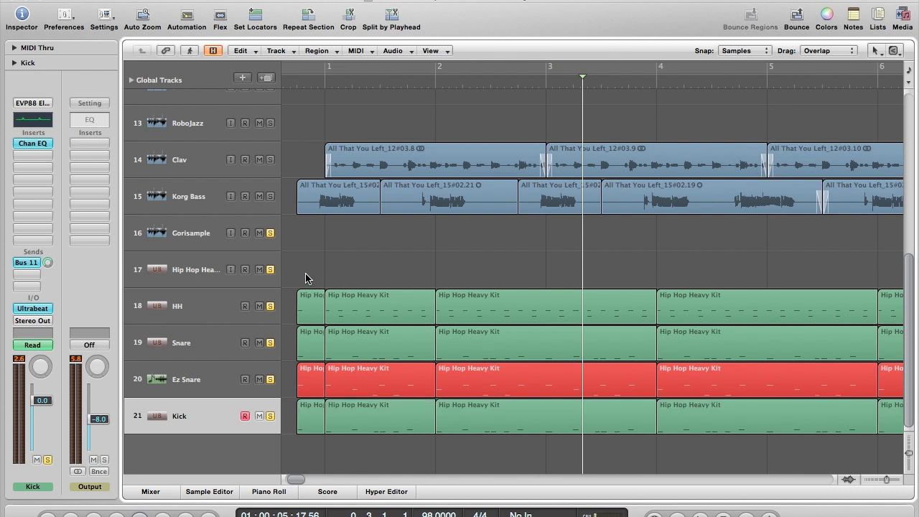
{"action": "left_click", "coordinate": [292, 86]}
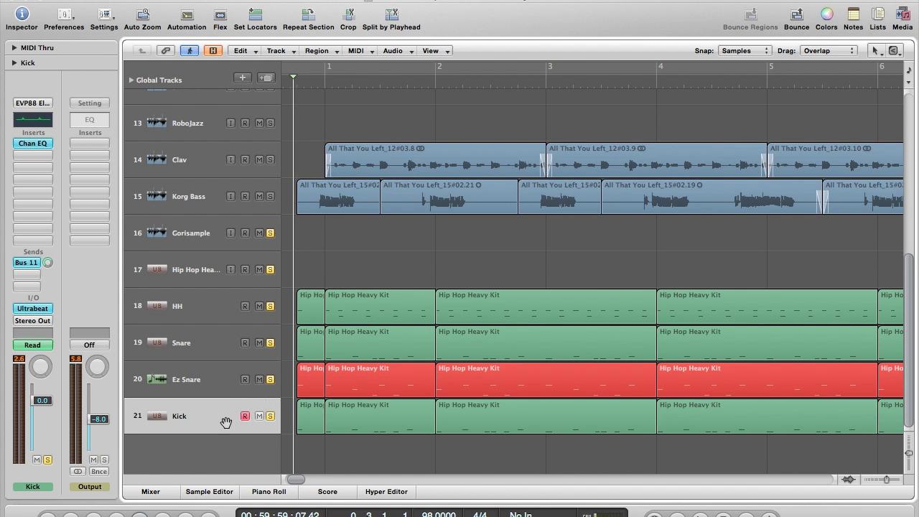
{"action": "left_click", "coordinate": [270, 233]}
{"action": "left_click", "coordinate": [271, 344]}
{"action": "key", "text": "space"}
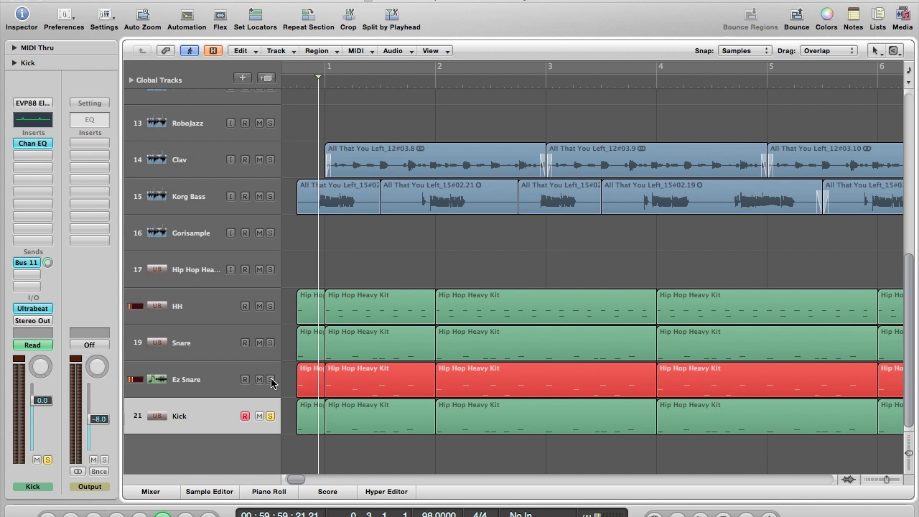
Inspect the Kick track's Ultrabeat instrument during playback.
{"action": "left_click", "coordinate": [180, 416]}
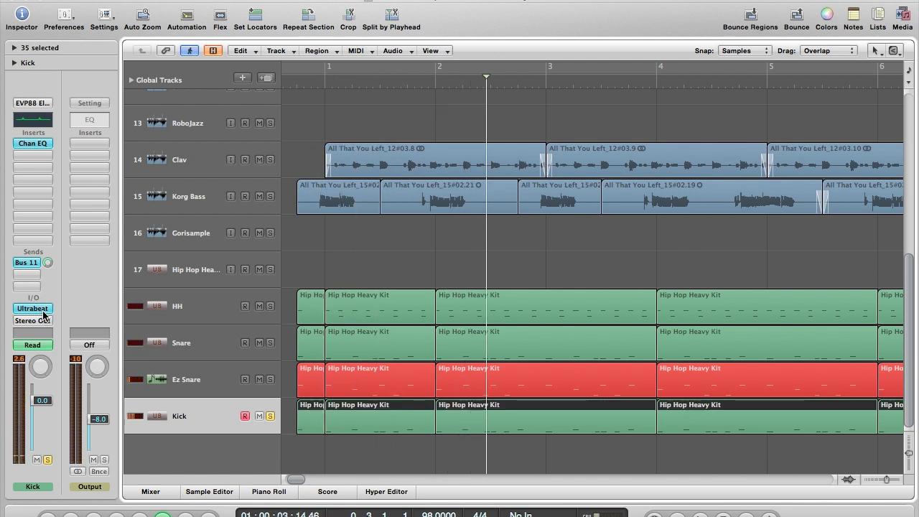
{"action": "left_click", "coordinate": [41, 308]}
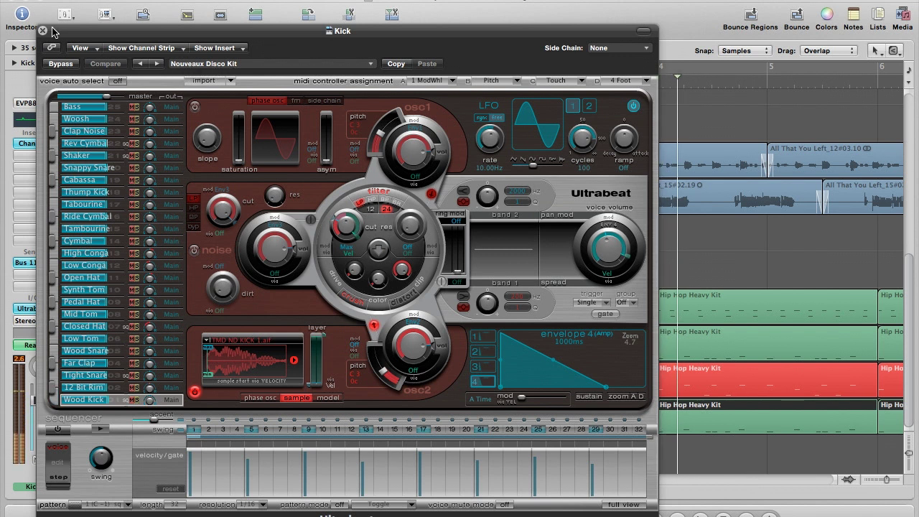
{"action": "left_click", "coordinate": [42, 31]}
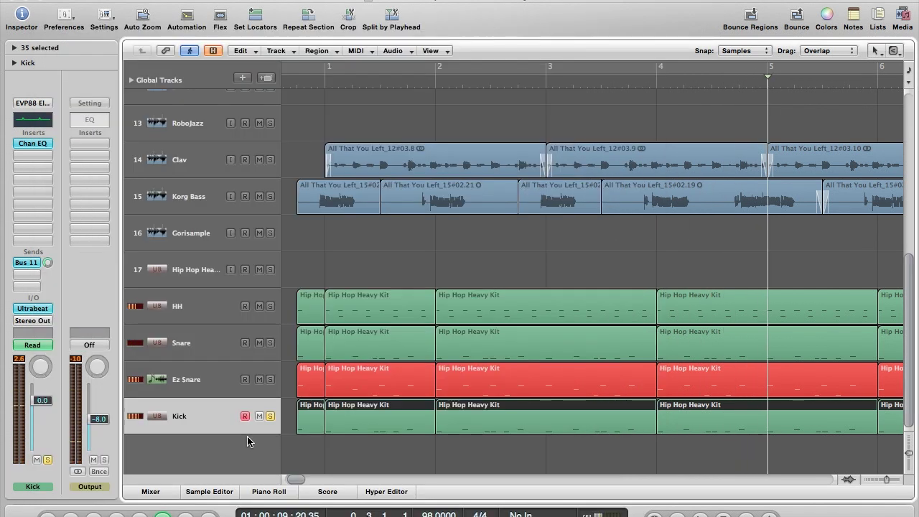
Solo only the Ez Snare track and play it from just before bar 1.
{"action": "left_click", "coordinate": [270, 380]}
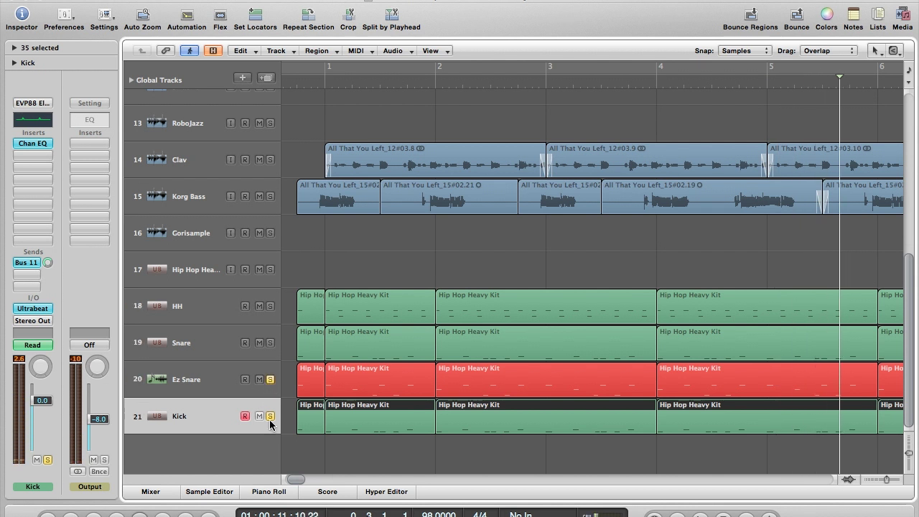
{"action": "left_click", "coordinate": [207, 371]}
{"action": "left_click", "coordinate": [296, 88]}
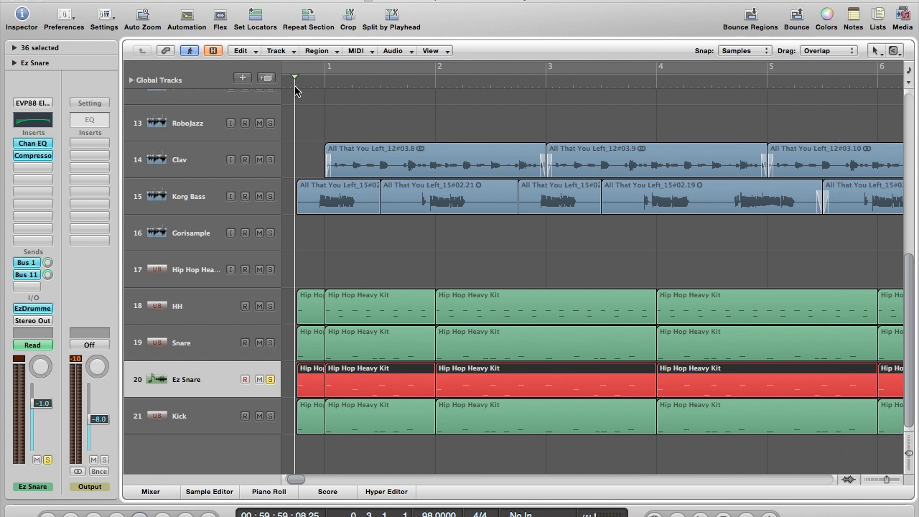
{"action": "key", "text": "space"}
{"action": "key", "text": "space"}
{"action": "left_click", "coordinate": [318, 273]}
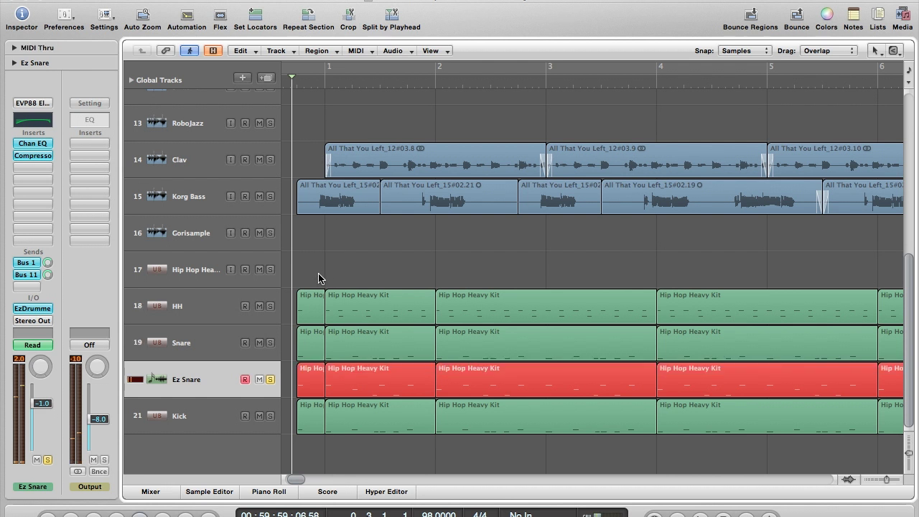
{"action": "key", "text": "space"}
Examine the first Ez Snare region's notes in the Piano Roll during playback, and inspect the track's EZdrummer instrument.
{"action": "double_click", "coordinate": [307, 393]}
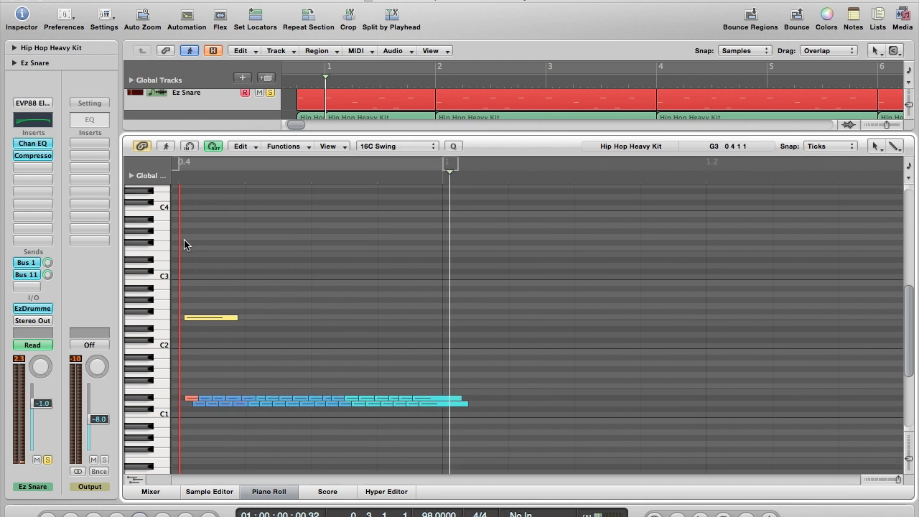
{"action": "left_click", "coordinate": [174, 180]}
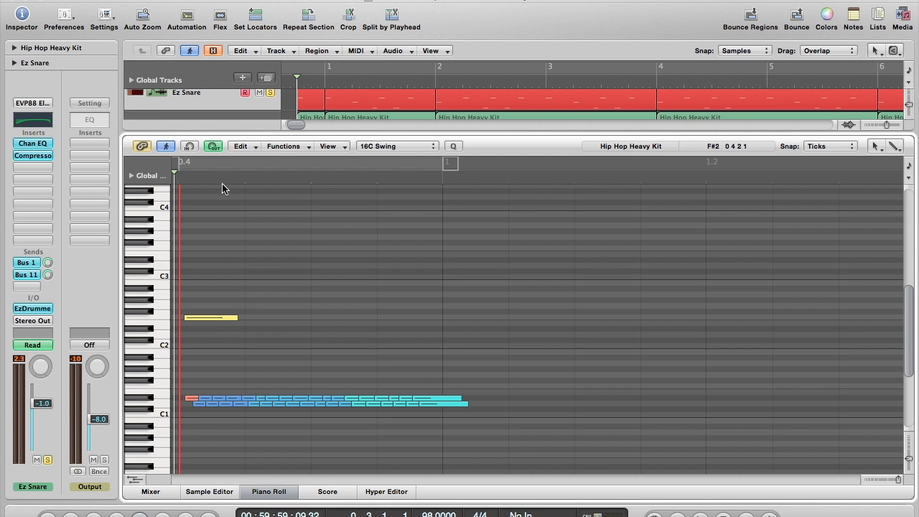
{"action": "key", "text": "space"}
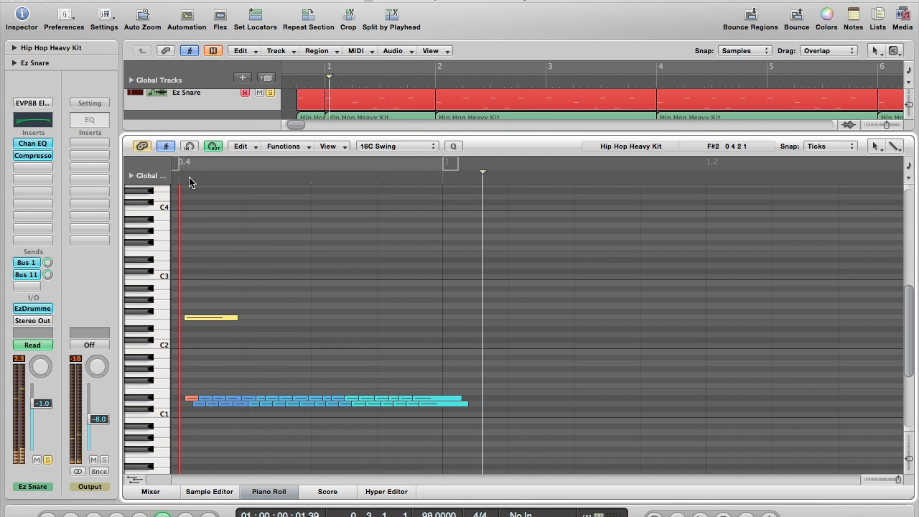
{"action": "key", "text": "p"}
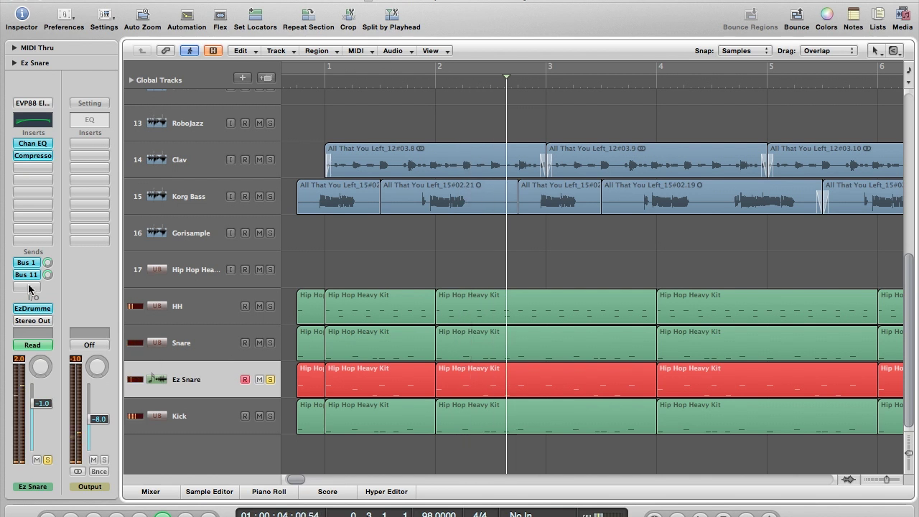
{"action": "left_click", "coordinate": [35, 310]}
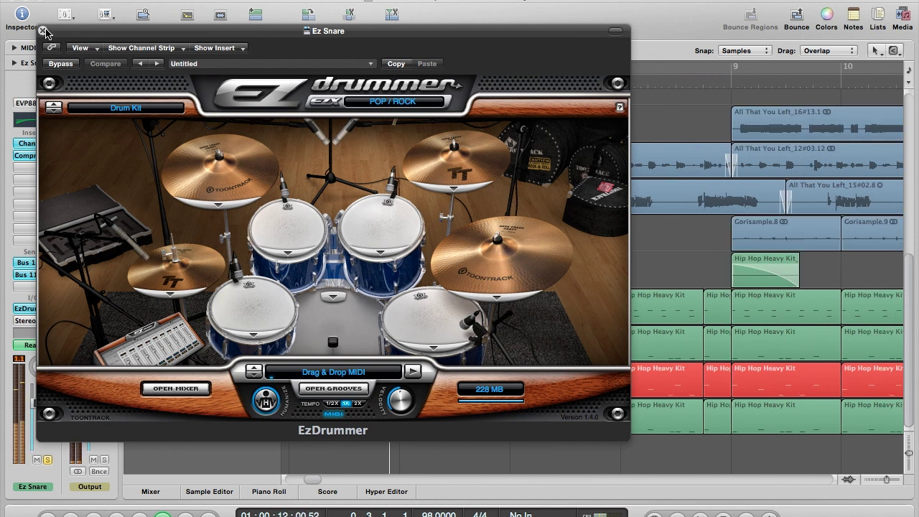
{"action": "key", "text": "super+w"}
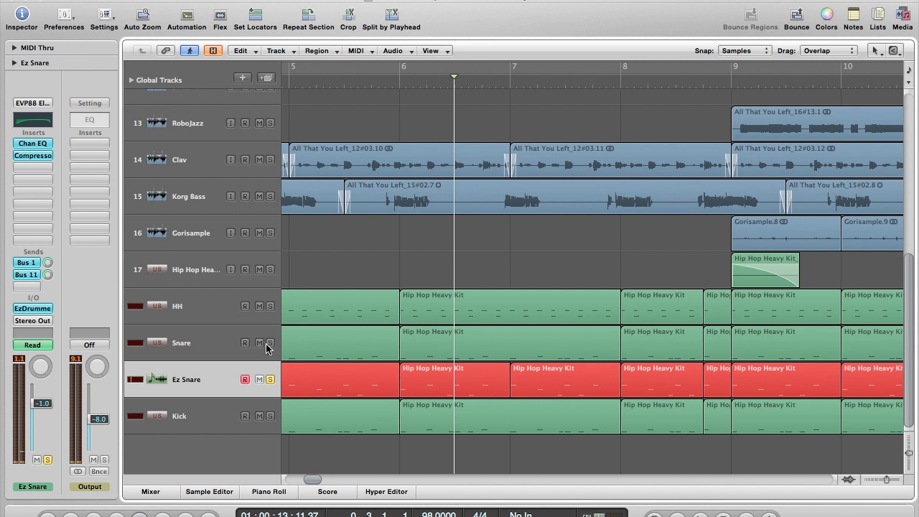
Solo only the Snare track and inspect its Ultrabeat instrument during playback.
{"action": "left_click", "coordinate": [215, 345]}
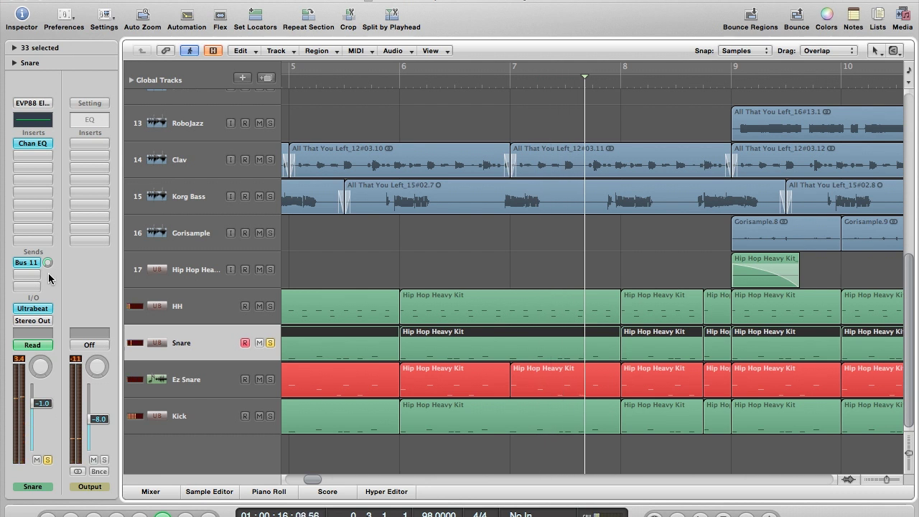
{"action": "left_click", "coordinate": [39, 311]}
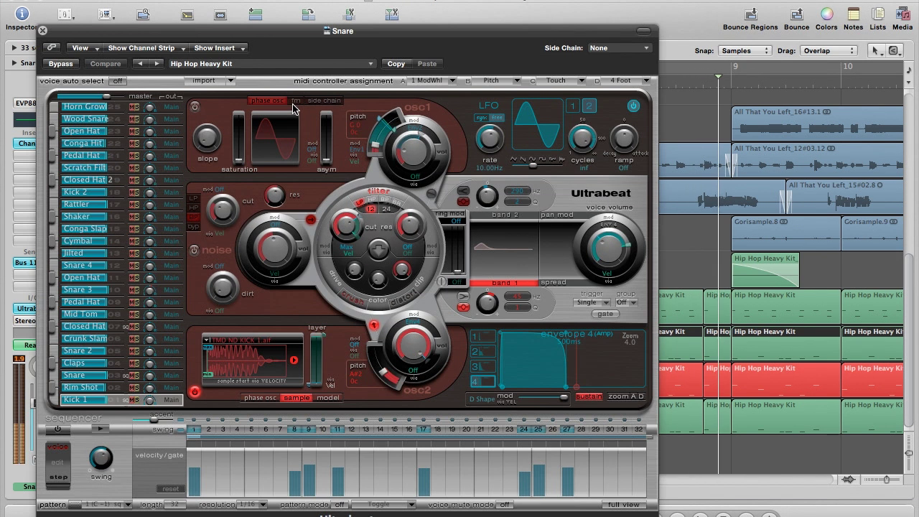
{"action": "left_click", "coordinate": [43, 31]}
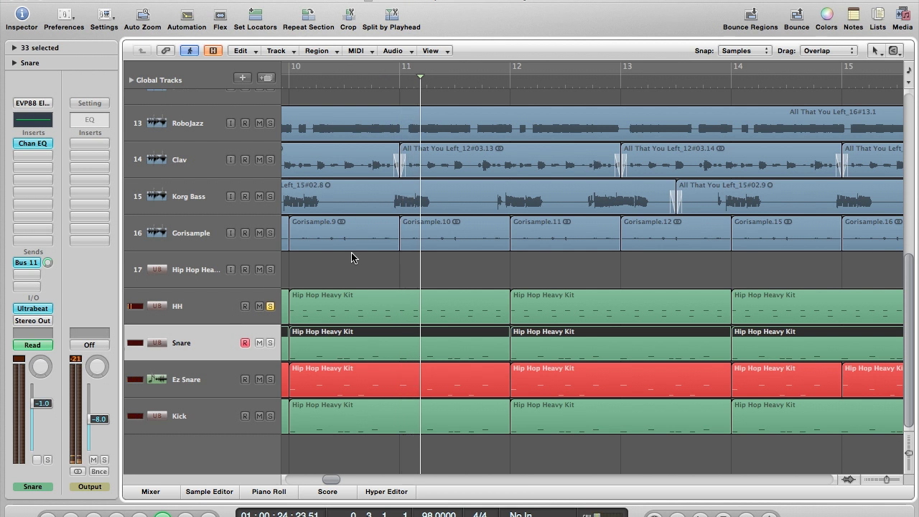
Listen to the HH track on its own, and turn its solo off.
{"action": "left_click", "coordinate": [208, 307]}
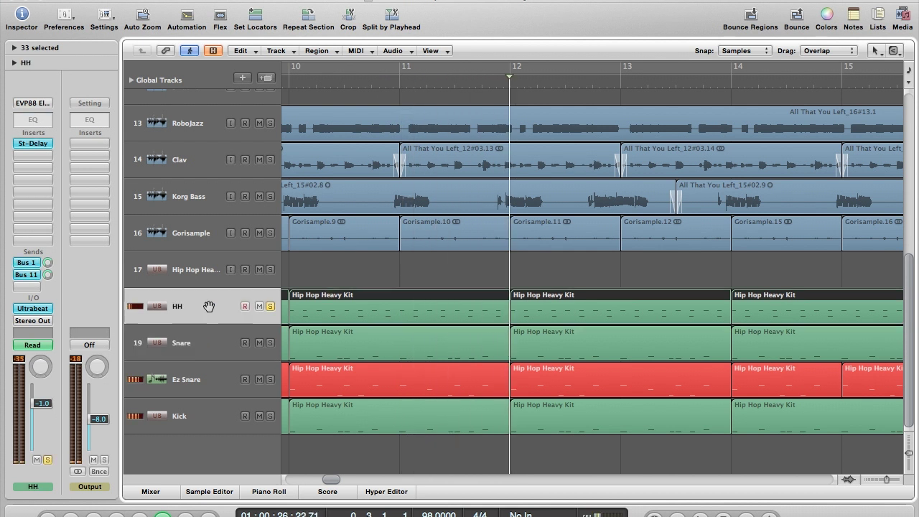
{"action": "left_click", "coordinate": [270, 307]}
{"action": "key", "text": "ctrl+Left"}
{"action": "key", "text": "ctrl+Left"}
{"action": "key", "text": "ctrl+Left"}
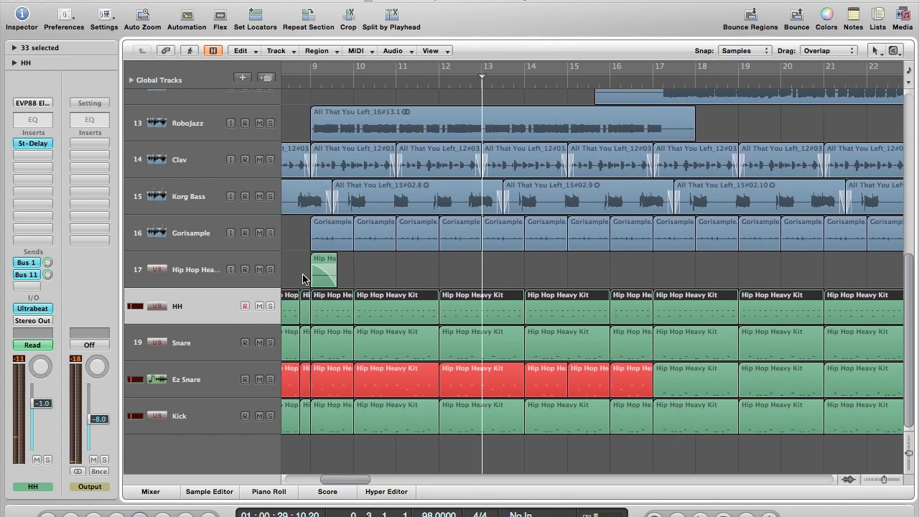
Play the Hip Hop Heavy Kit track soloed from bar 9, and return the playhead there with the solo off.
{"action": "scroll", "coordinate": [303, 279], "scroll_direction": "left", "scroll_amount": 8}
{"action": "scroll", "coordinate": [304, 277], "scroll_direction": "right", "scroll_amount": 5}
{"action": "left_click", "coordinate": [423, 82]}
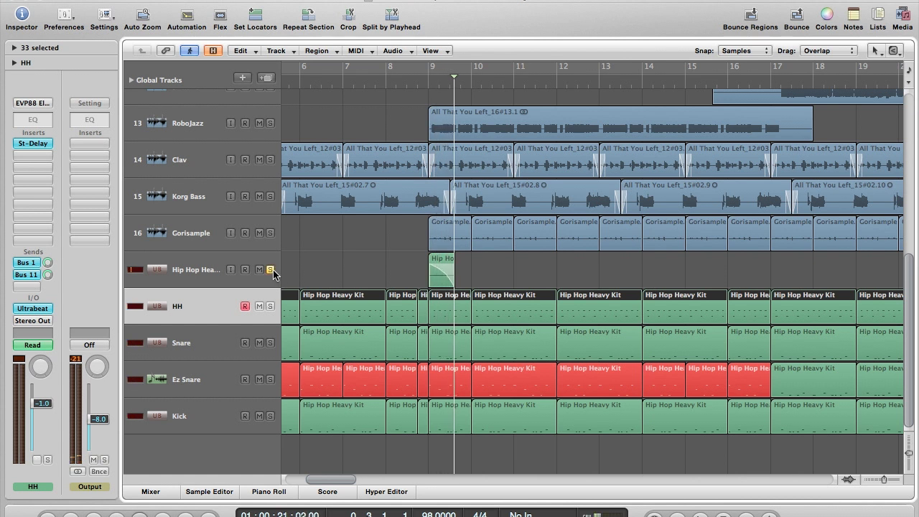
{"action": "left_click", "coordinate": [270, 269]}
{"action": "left_click", "coordinate": [426, 88]}
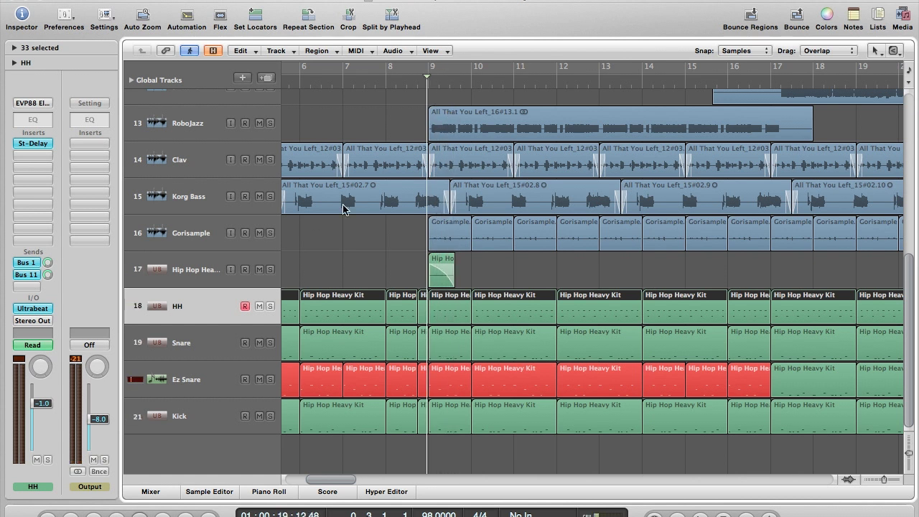
Inspect the Pedalboard insert on the Hip Hop Heavy Kit track, and replay the track soloed from bar 9.
{"action": "left_click", "coordinate": [190, 282]}
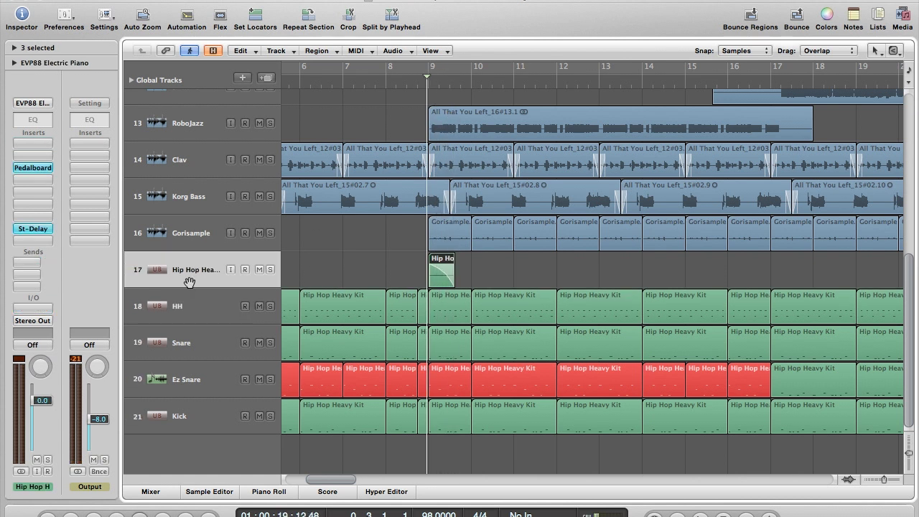
{"action": "left_click", "coordinate": [39, 170]}
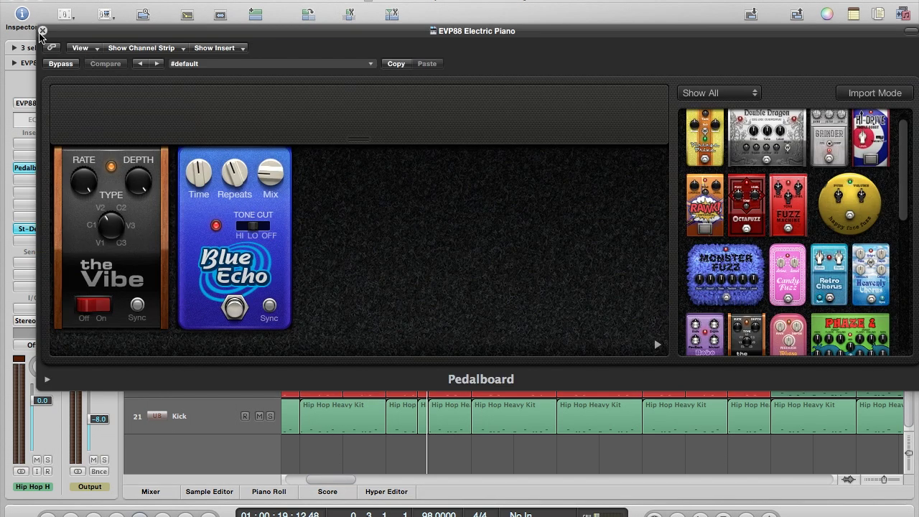
{"action": "left_click", "coordinate": [42, 31]}
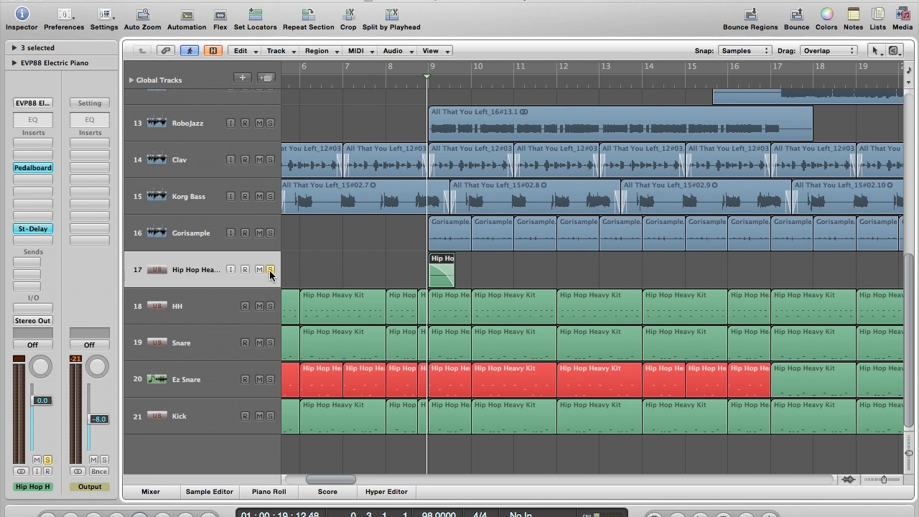
{"action": "key", "text": "space"}
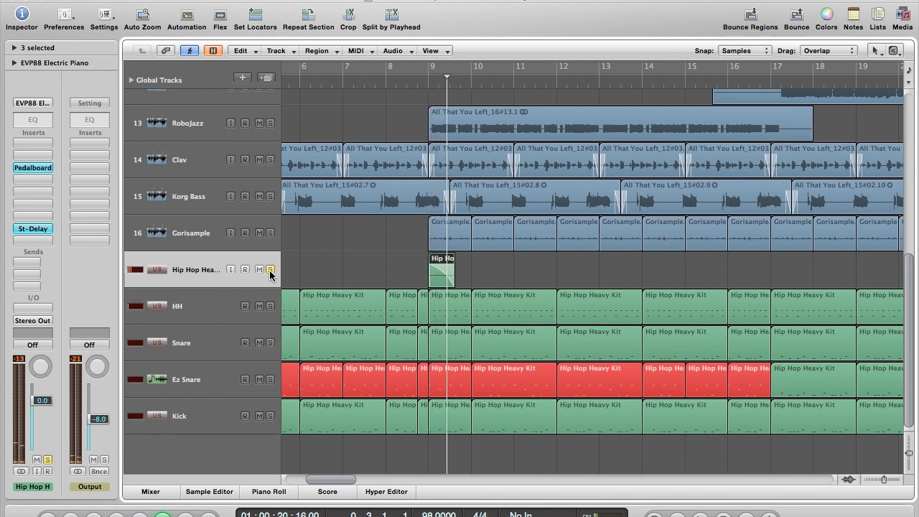
Solo only the Gorisample track and play it from just before bar 9.
{"action": "left_click", "coordinate": [270, 232]}
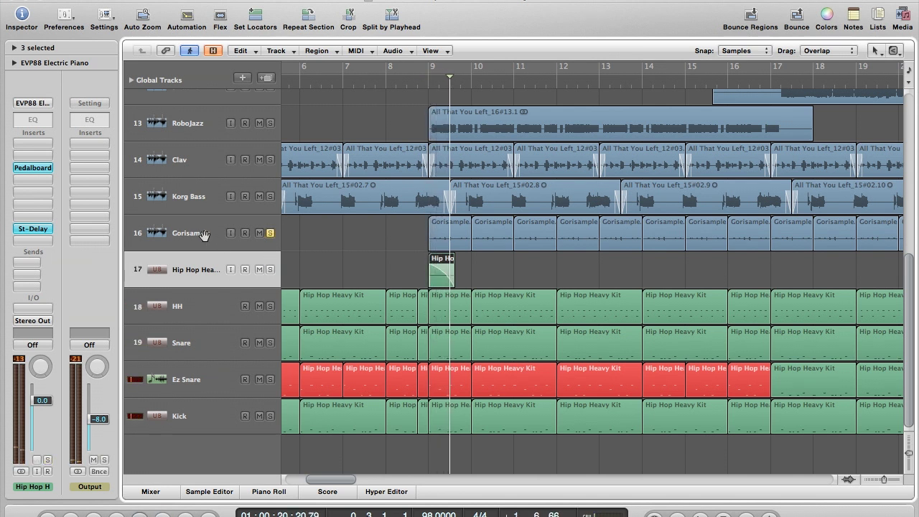
{"action": "left_click", "coordinate": [204, 234]}
{"action": "left_click", "coordinate": [422, 86]}
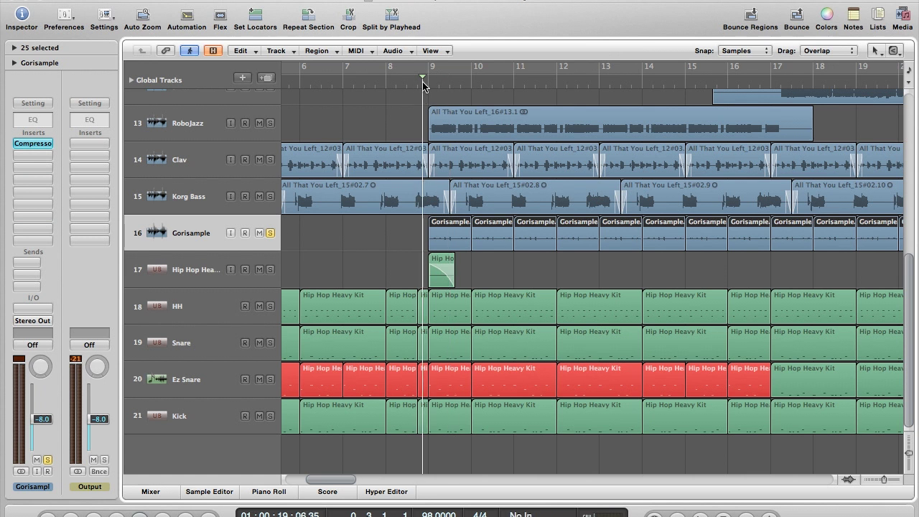
{"action": "left_click", "coordinate": [391, 239]}
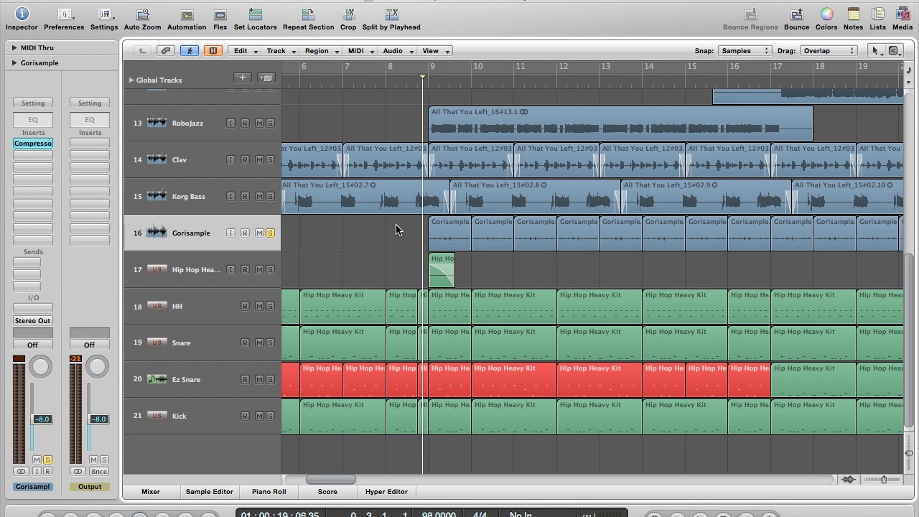
{"action": "key", "text": "space"}
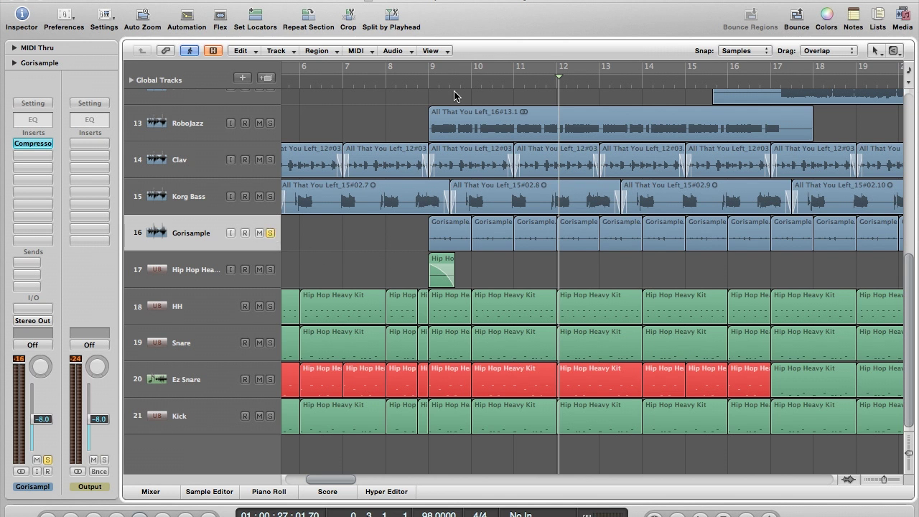
Return the playhead to just before bar 9 and turn off the Gorisample track's solo, keeping that track selected.
{"action": "left_click", "coordinate": [425, 84]}
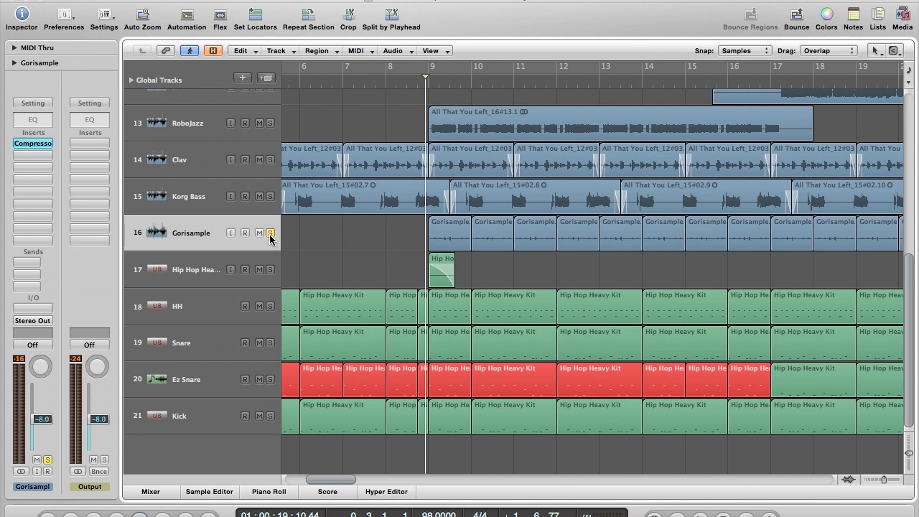
{"action": "left_click", "coordinate": [197, 200]}
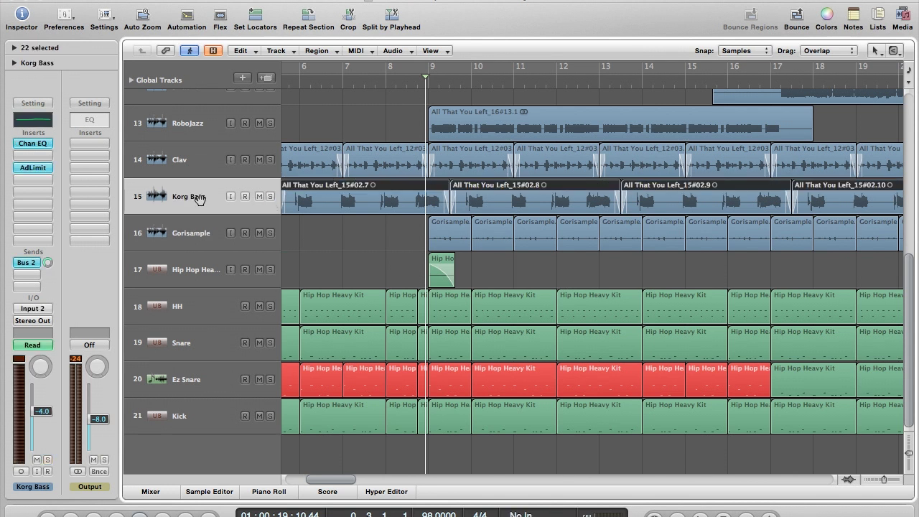
{"action": "left_click", "coordinate": [190, 234]}
{"action": "left_click", "coordinate": [377, 236]}
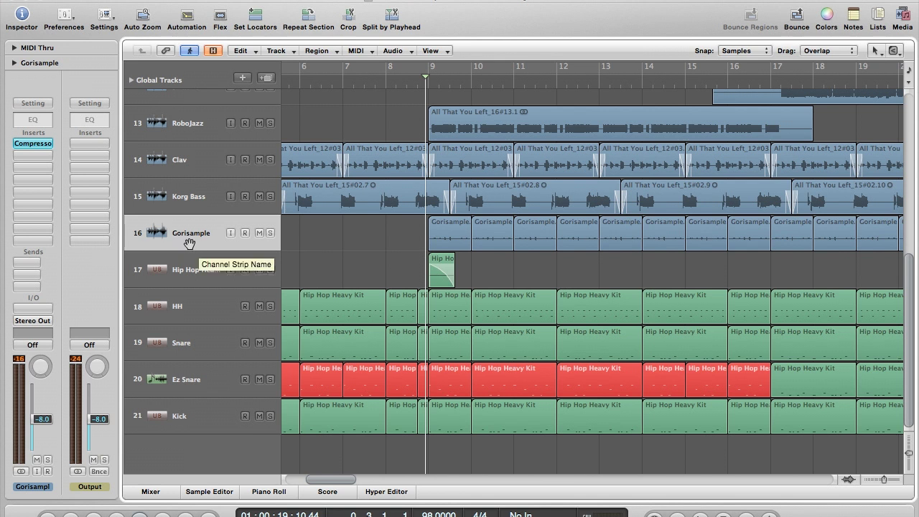
Solo the Korg Bass track and play it from just before bar 1.
{"action": "left_click", "coordinate": [270, 196]}
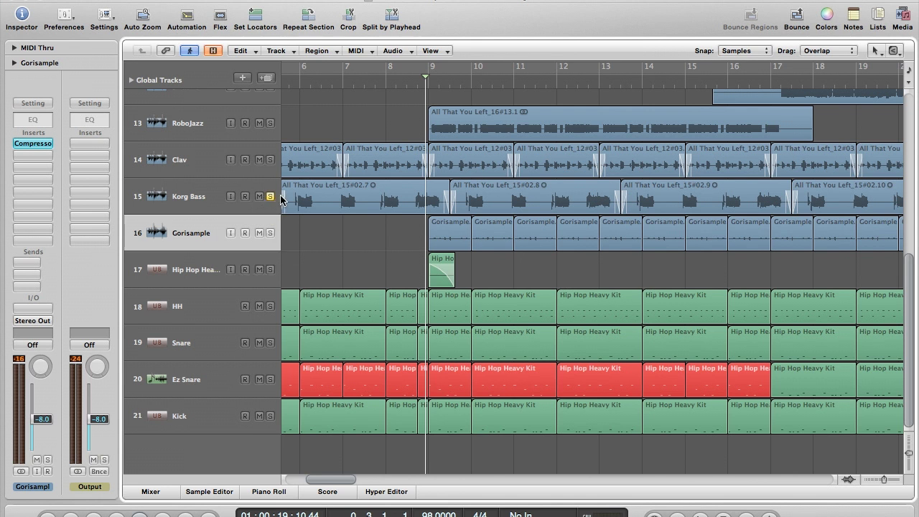
{"action": "scroll", "coordinate": [442, 94], "scroll_direction": "left", "scroll_amount": 10}
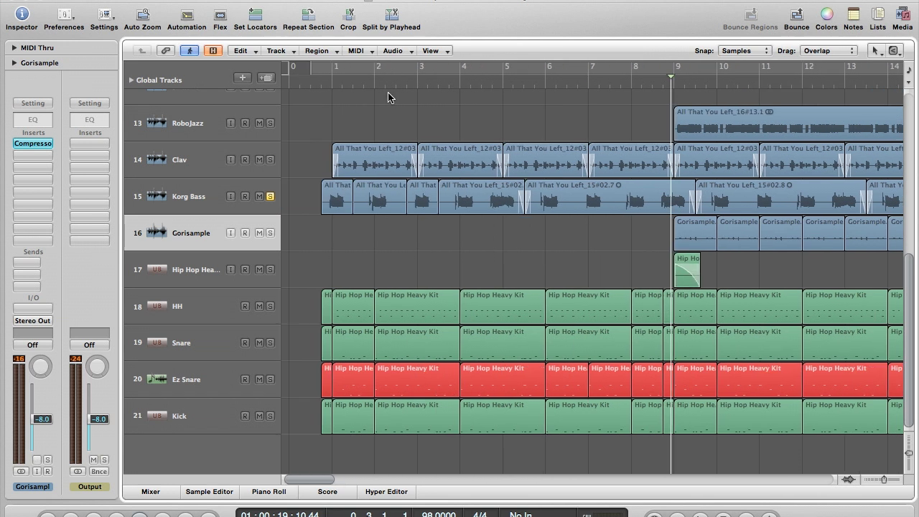
{"action": "left_click", "coordinate": [323, 80]}
{"action": "key", "text": "space"}
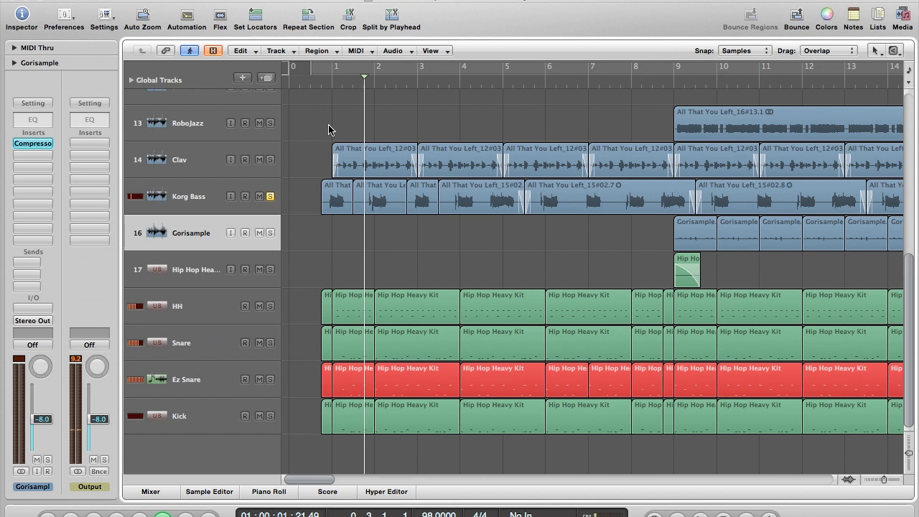
{"action": "key", "text": "space"}
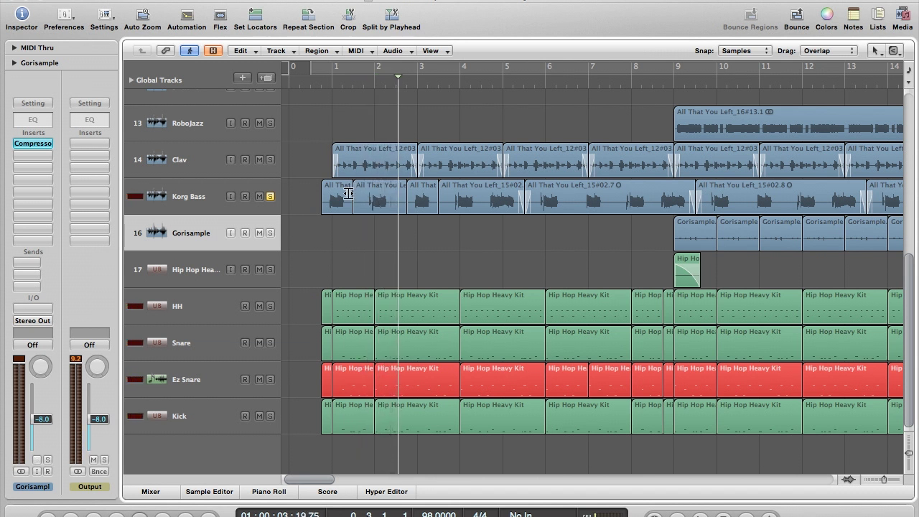
Turn off the Korg Bass track's solo and return the playhead to just before bar 1.
{"action": "left_click", "coordinate": [270, 197]}
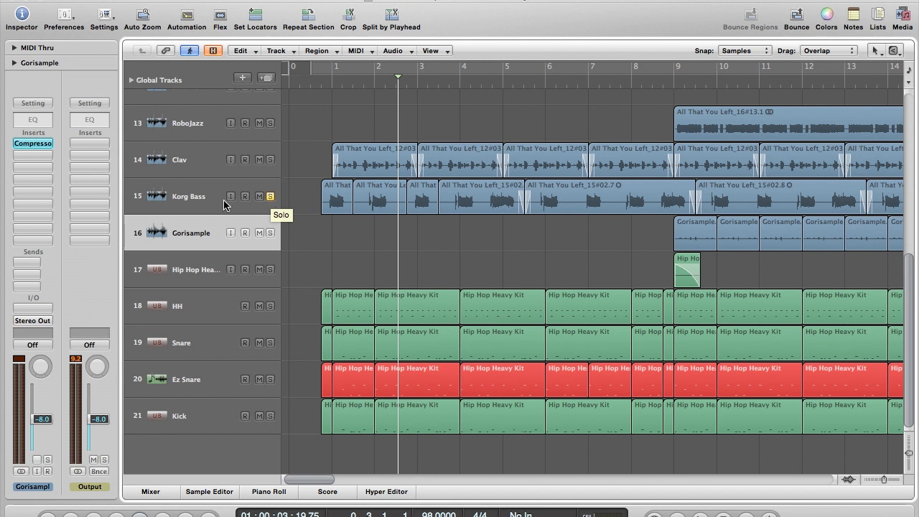
{"action": "left_click", "coordinate": [270, 197]}
{"action": "left_click", "coordinate": [328, 83]}
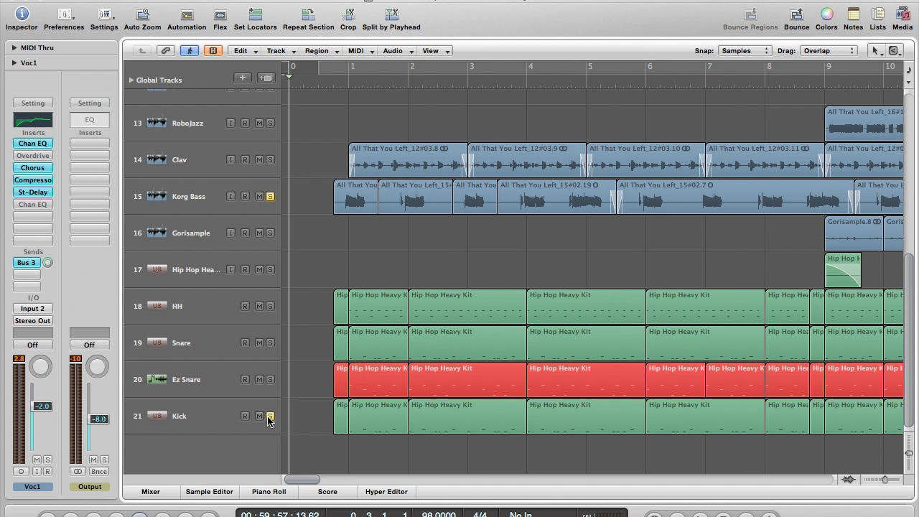
Play the soloed Korg Bass and Kick tracks together from just before bar 1, and return the playhead there.
{"action": "left_click", "coordinate": [336, 87]}
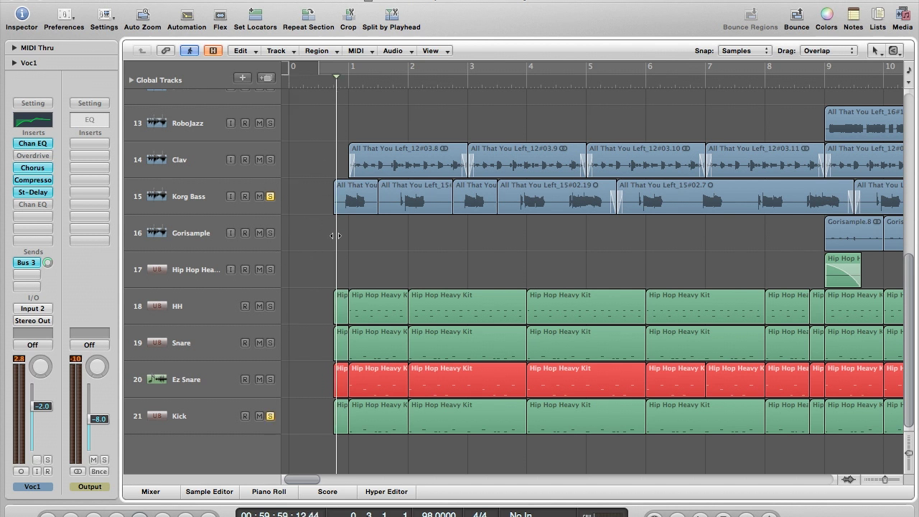
{"action": "key", "text": "space"}
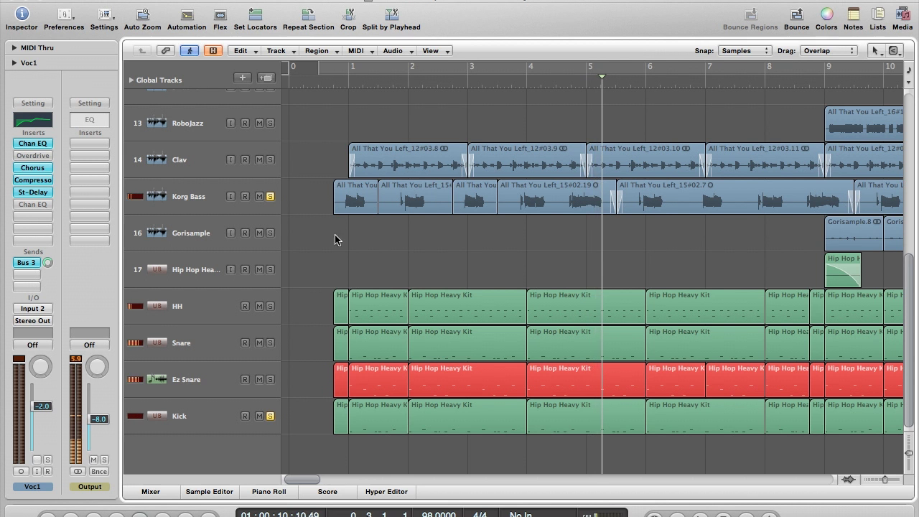
{"action": "key", "text": "space"}
{"action": "left_click", "coordinate": [336, 84]}
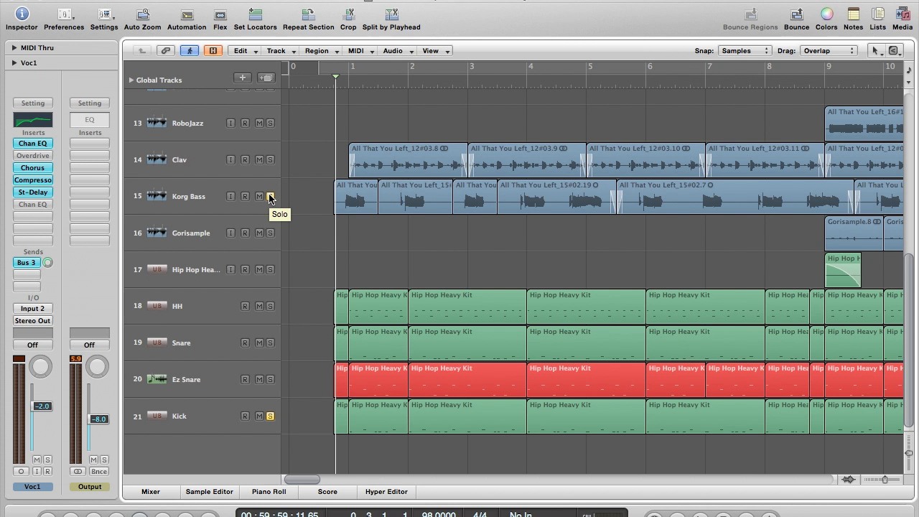
Solo tracks 16 to 20 alongside Korg Bass and Kick, and compare playback with and without Korg Bass from just before bar 1.
{"action": "left_click", "coordinate": [270, 233]}
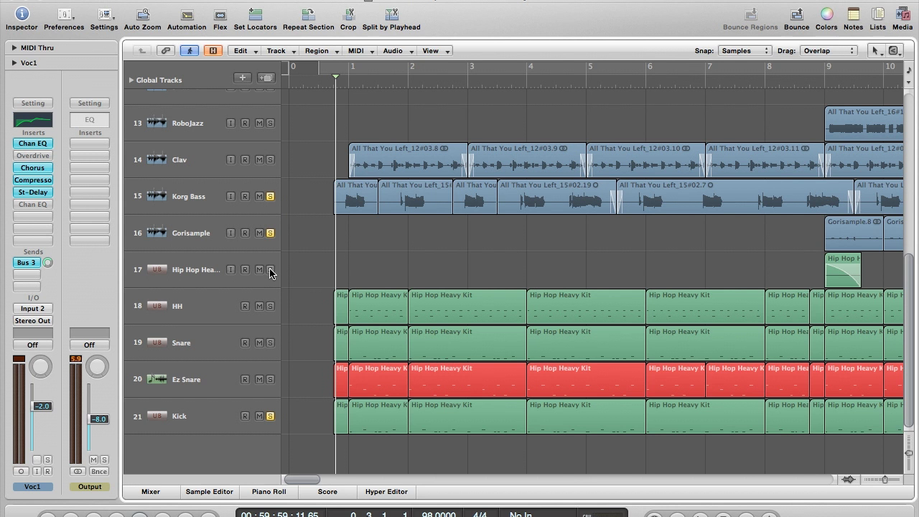
{"action": "left_click", "coordinate": [270, 344]}
{"action": "left_click", "coordinate": [270, 380]}
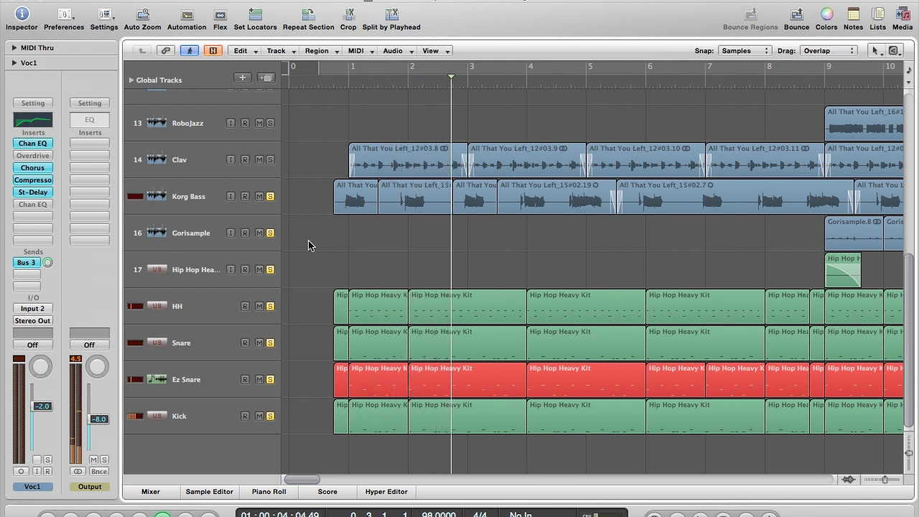
{"action": "left_click", "coordinate": [270, 197]}
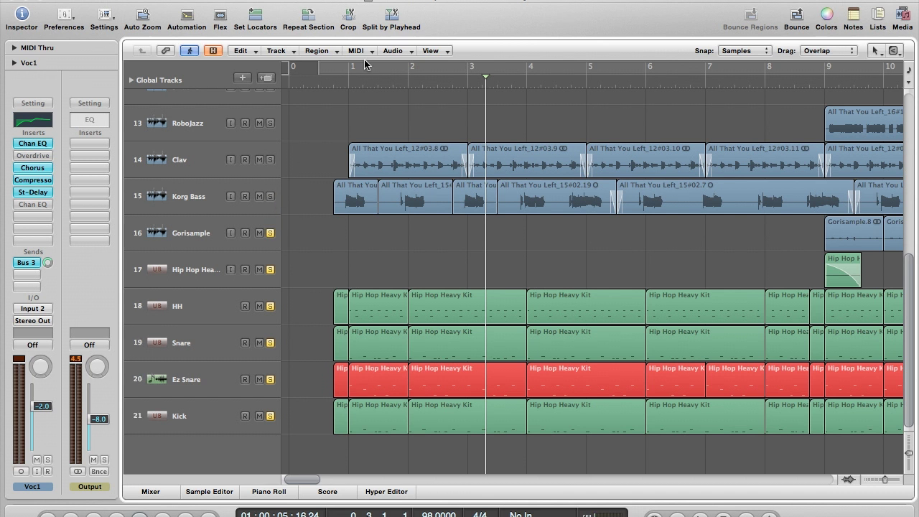
{"action": "double_click", "coordinate": [336, 84]}
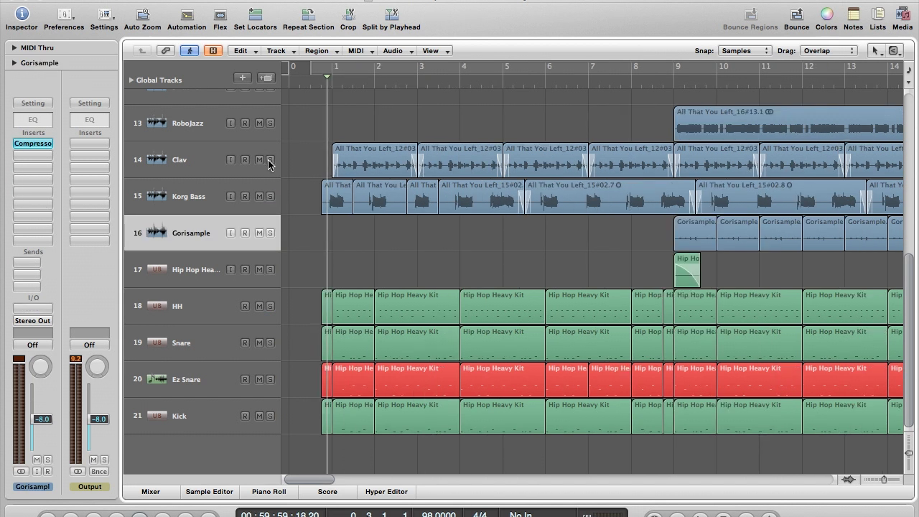
Play the Clav track soloed from just before bar 1, display its channel strip, and turn its solo off.
{"action": "left_click", "coordinate": [270, 160]}
{"action": "key", "text": "space"}
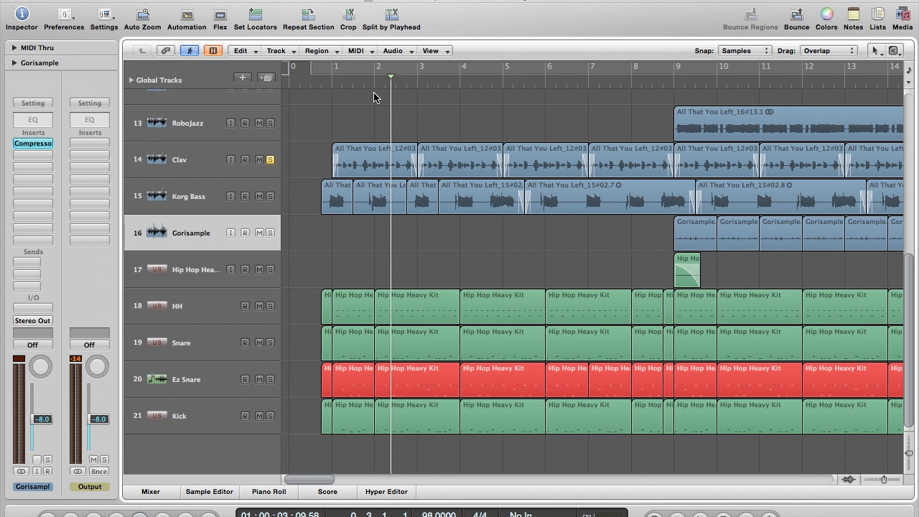
{"action": "left_click", "coordinate": [210, 159]}
{"action": "left_click", "coordinate": [270, 159]}
{"action": "key", "text": "space"}
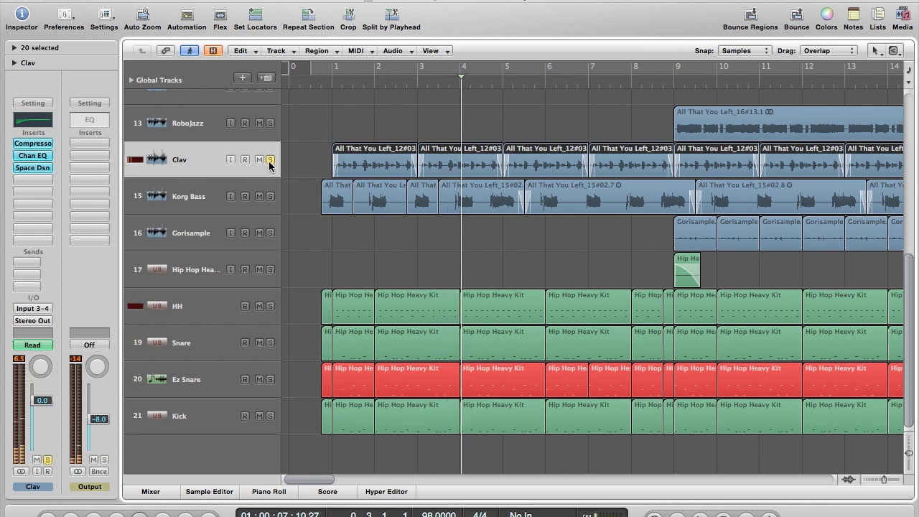
Review the channel strip effects of the Korg Bass, Gorisample and Clav tracks.
{"action": "left_click", "coordinate": [201, 204]}
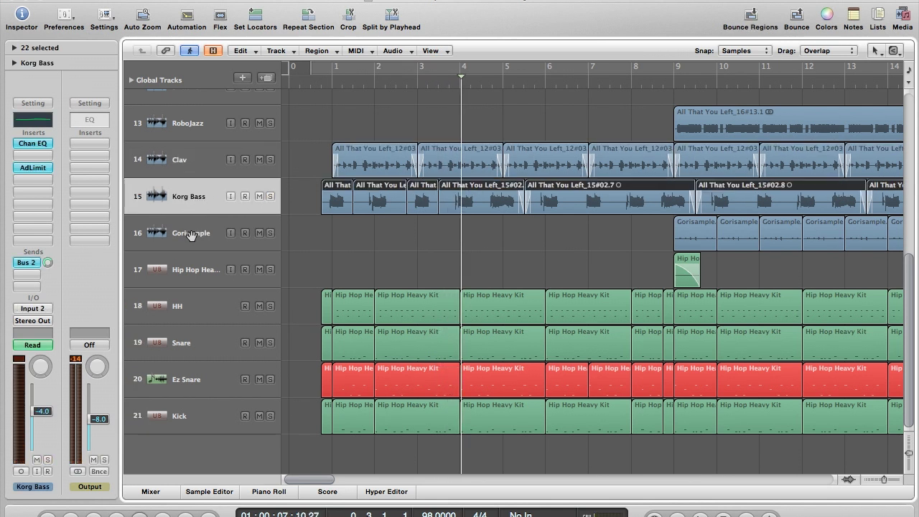
{"action": "left_click", "coordinate": [191, 235]}
{"action": "left_click", "coordinate": [181, 165]}
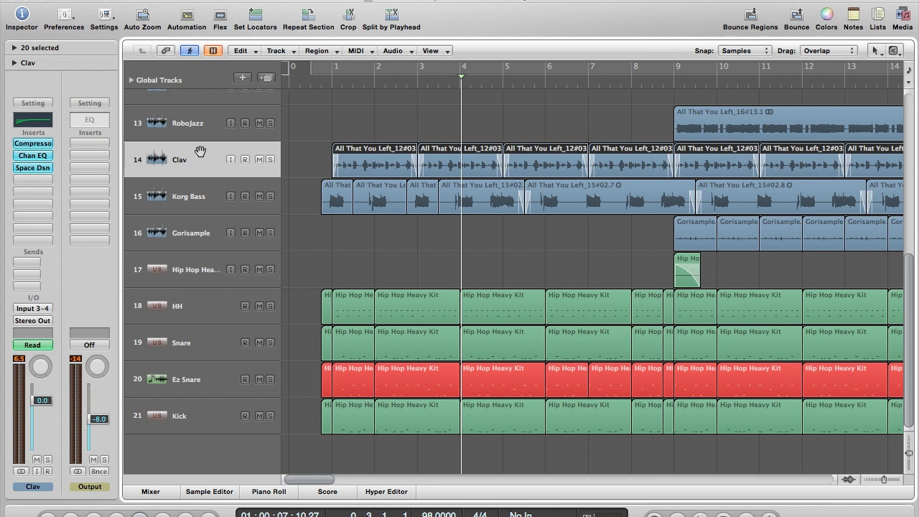
Display the RoboJazz track's channel strip and play the track soloed from just before bar 9.
{"action": "left_click", "coordinate": [209, 126]}
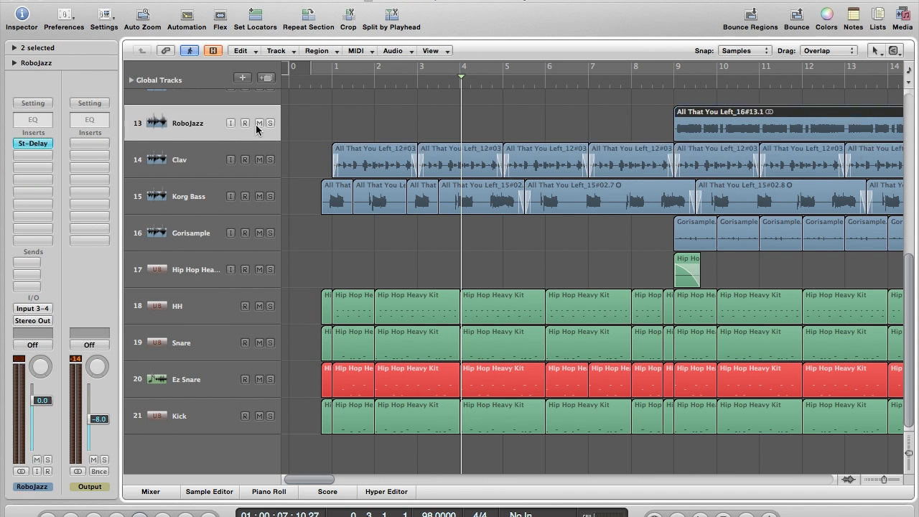
{"action": "left_click", "coordinate": [271, 123]}
{"action": "double_click", "coordinate": [662, 86]}
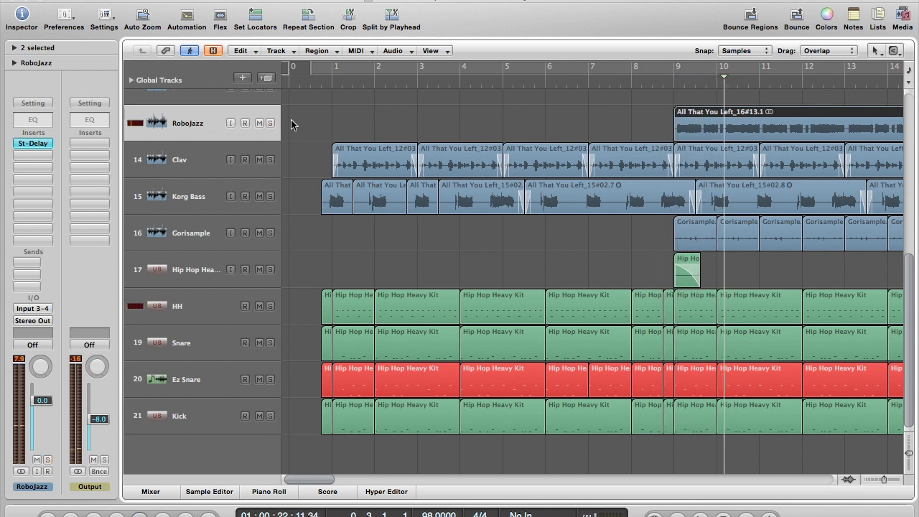
Play the song from bar 17 to hear the Smackit track.
{"action": "scroll", "coordinate": [324, 115], "scroll_direction": "up", "scroll_amount": 7}
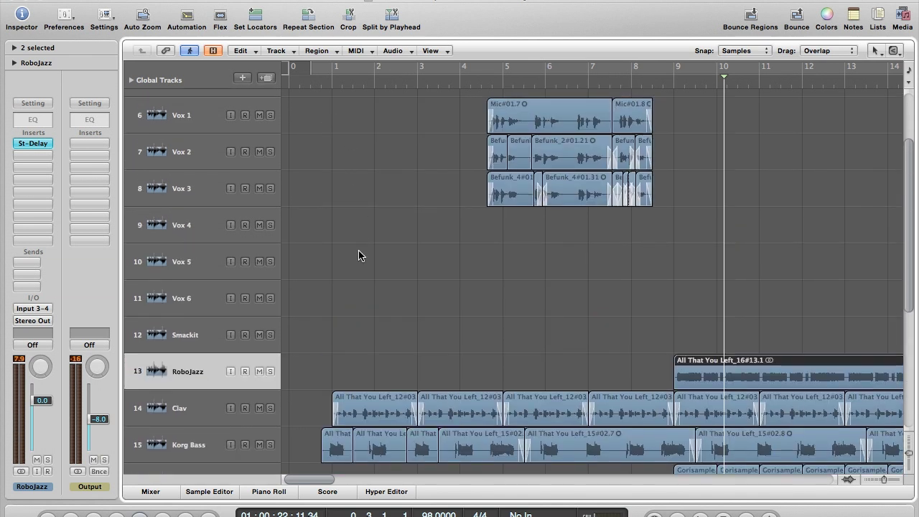
{"action": "scroll", "coordinate": [359, 256], "scroll_direction": "right", "scroll_amount": 15}
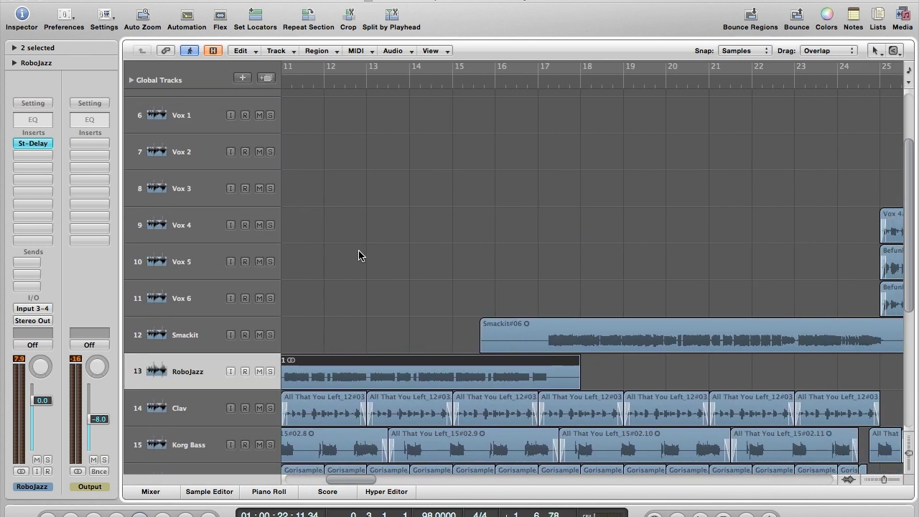
{"action": "left_click", "coordinate": [379, 91]}
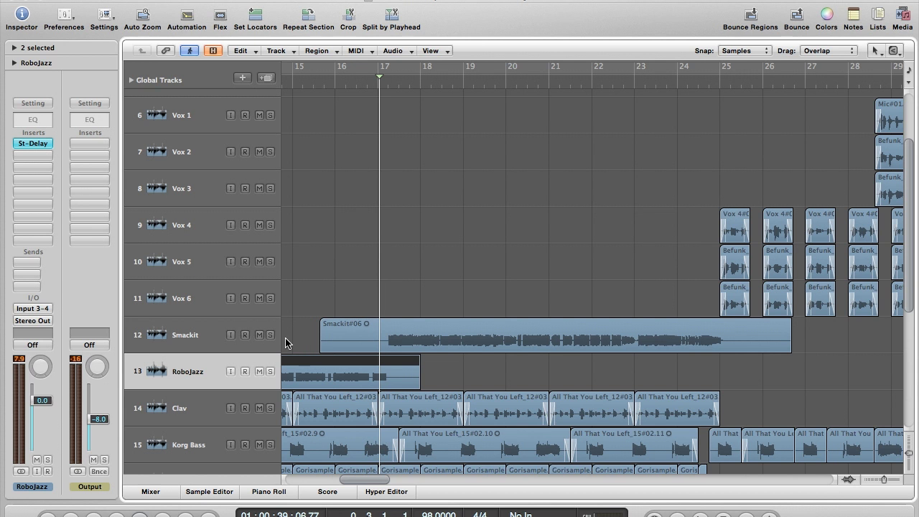
{"action": "key", "text": "space"}
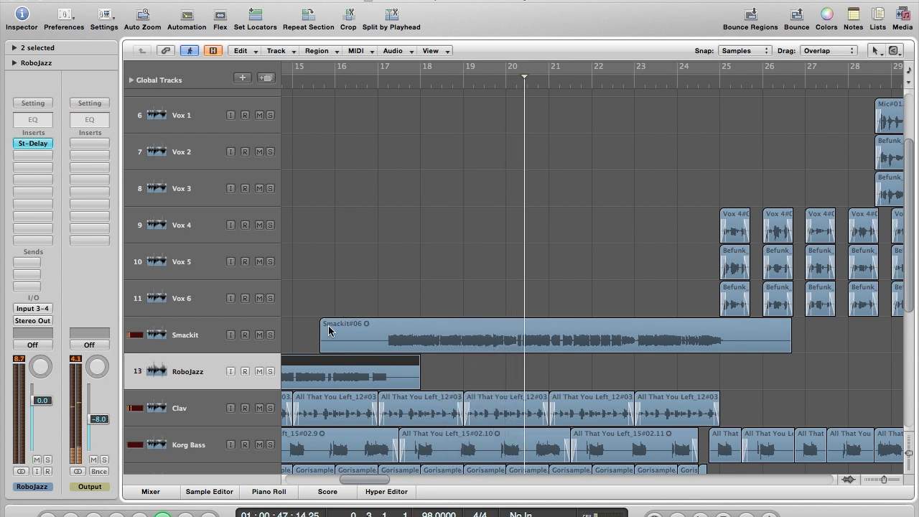
Inspect the Pedalboard insert on the Smackit track, operate the Phaze 2 pedal's footswitch, and close the plug-in.
{"action": "left_click", "coordinate": [201, 343]}
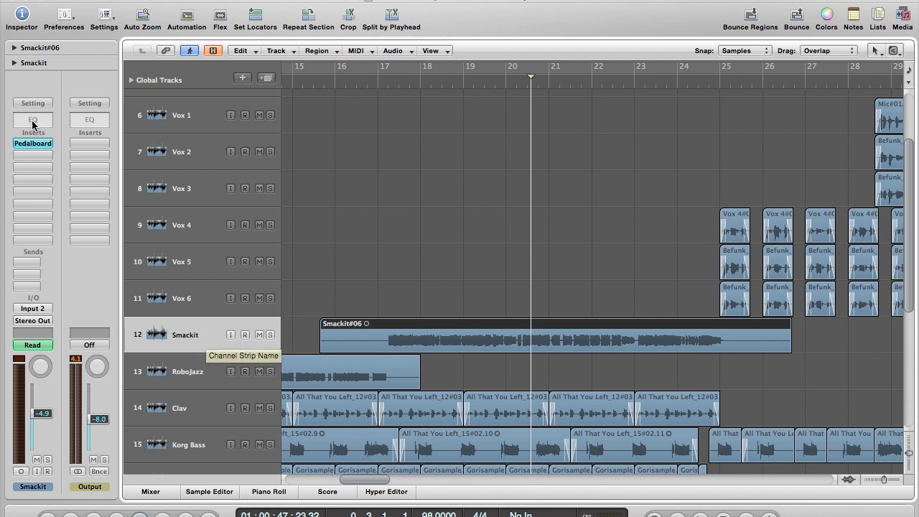
{"action": "left_click", "coordinate": [33, 143]}
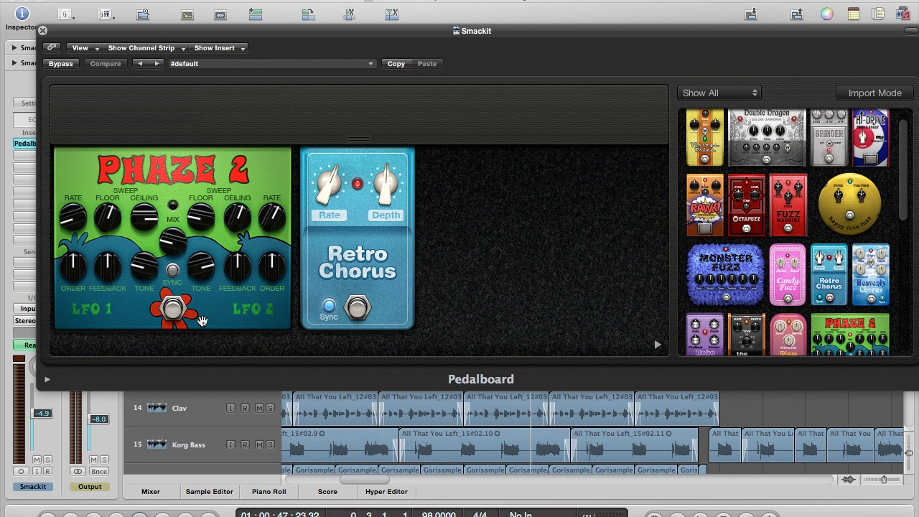
{"action": "left_click", "coordinate": [173, 312]}
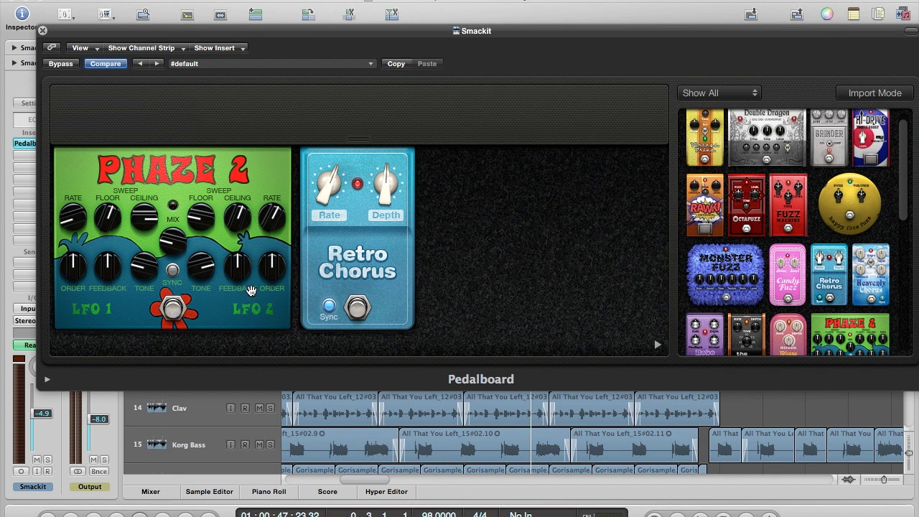
{"action": "left_click", "coordinate": [43, 31]}
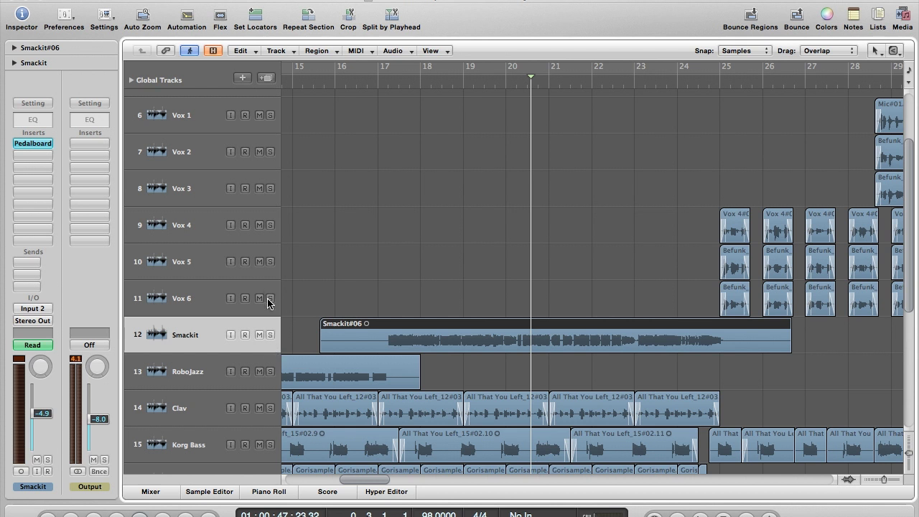
Solo the Vox 4, Vox 5 and Vox 6 tracks and play them from just before bar 25.
{"action": "scroll", "coordinate": [339, 222], "scroll_direction": "up", "scroll_amount": 2}
{"action": "scroll", "coordinate": [339, 223], "scroll_direction": "up", "scroll_amount": 1}
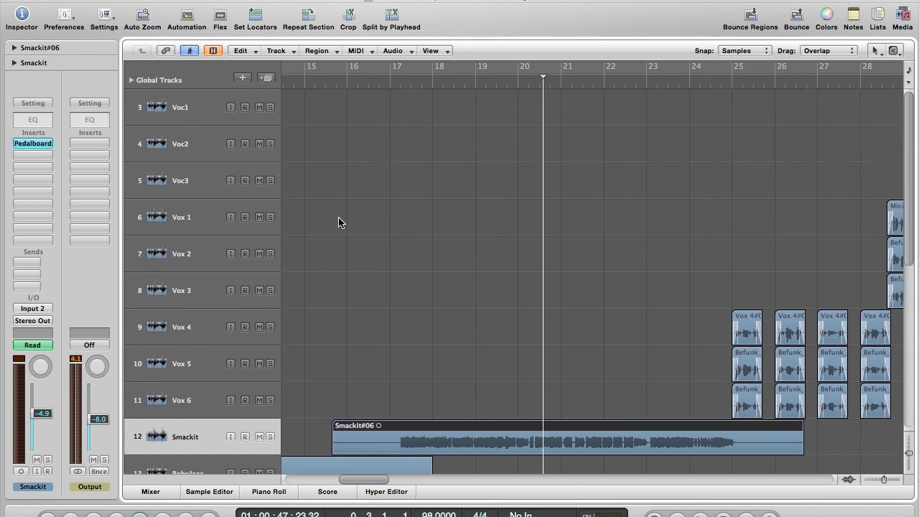
{"action": "scroll", "coordinate": [339, 222], "scroll_direction": "left", "scroll_amount": 10}
{"action": "scroll", "coordinate": [340, 223], "scroll_direction": "right", "scroll_amount": 17}
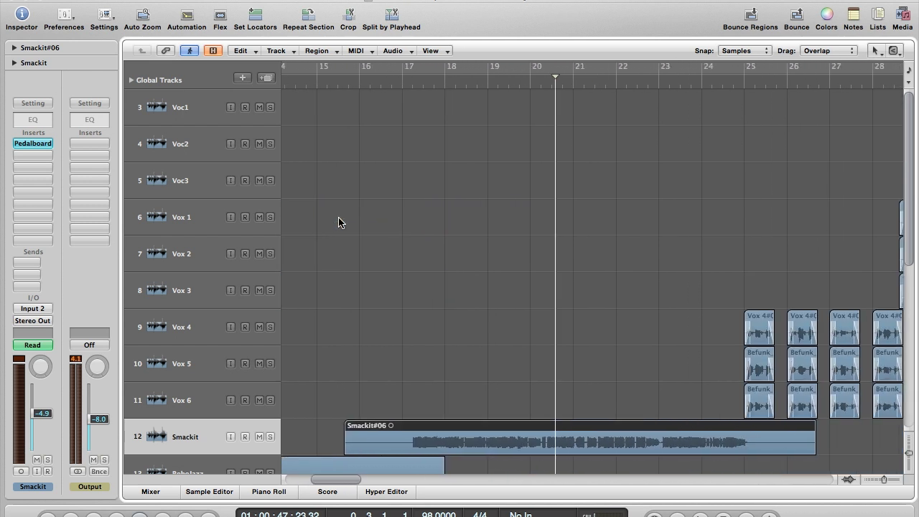
{"action": "left_click", "coordinate": [433, 88]}
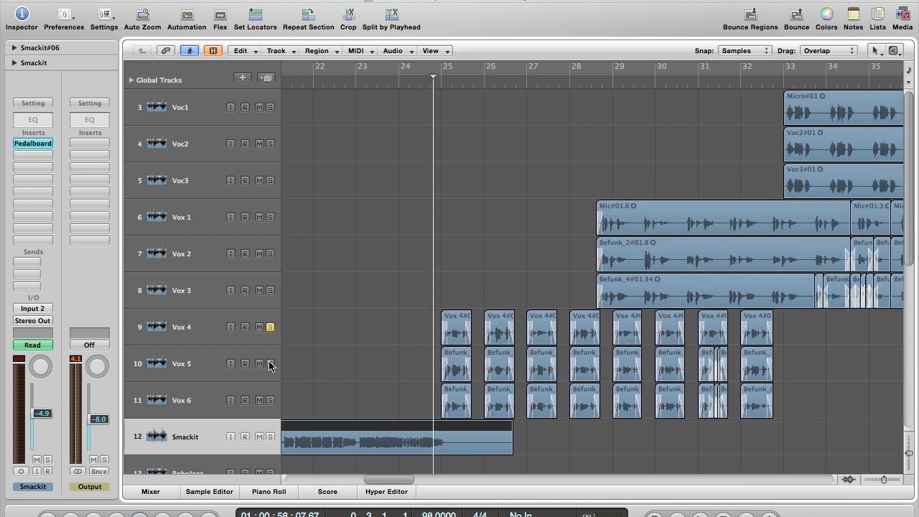
{"action": "left_click", "coordinate": [270, 400]}
{"action": "key", "text": "space"}
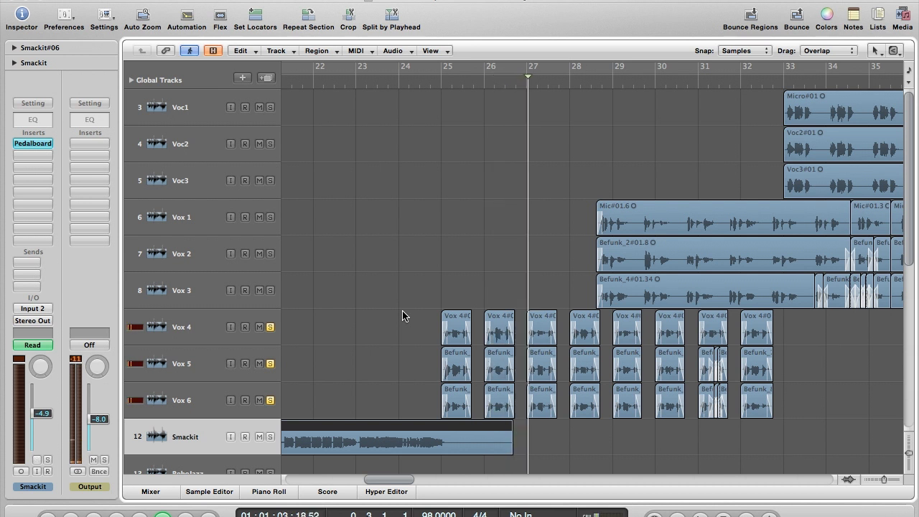
Review the panning and insert effects on the channel strips of the Vox 6, Vox 5 and Vox 4 tracks.
{"action": "left_click", "coordinate": [191, 400]}
{"action": "left_click", "coordinate": [200, 363]}
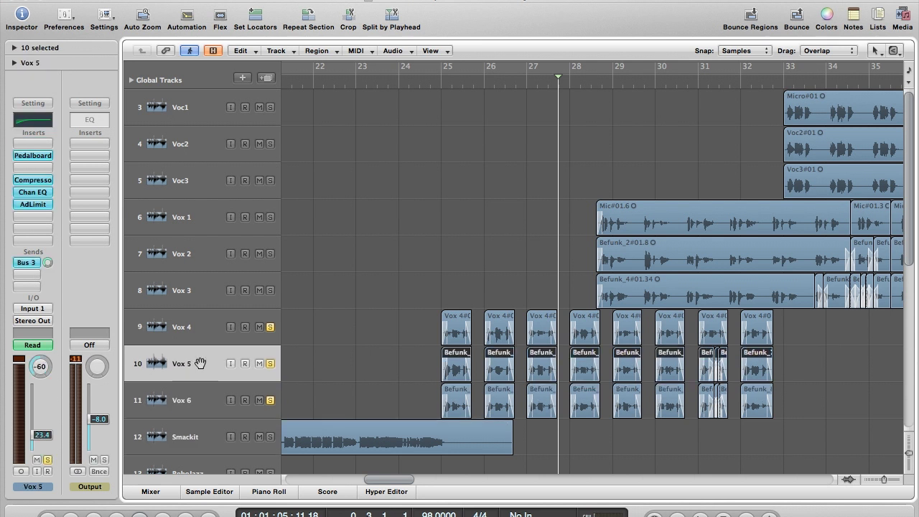
{"action": "left_click", "coordinate": [194, 394]}
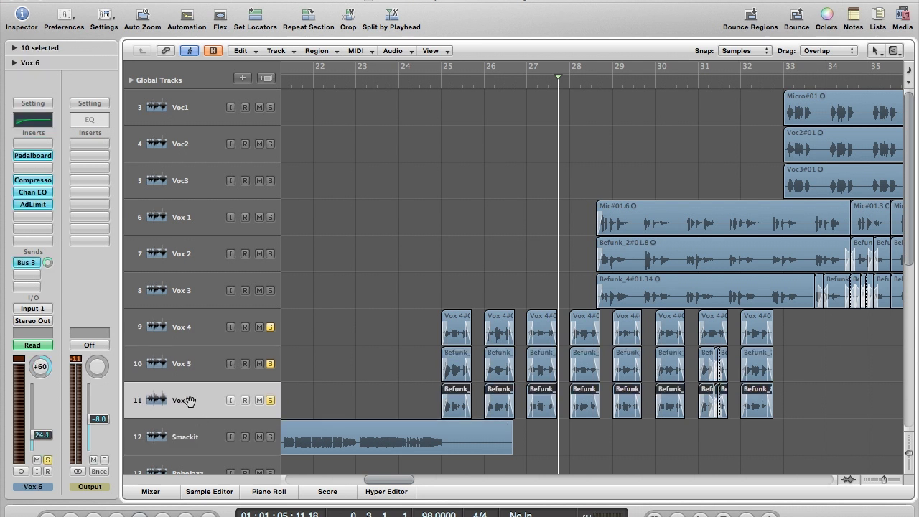
{"action": "left_click", "coordinate": [186, 371]}
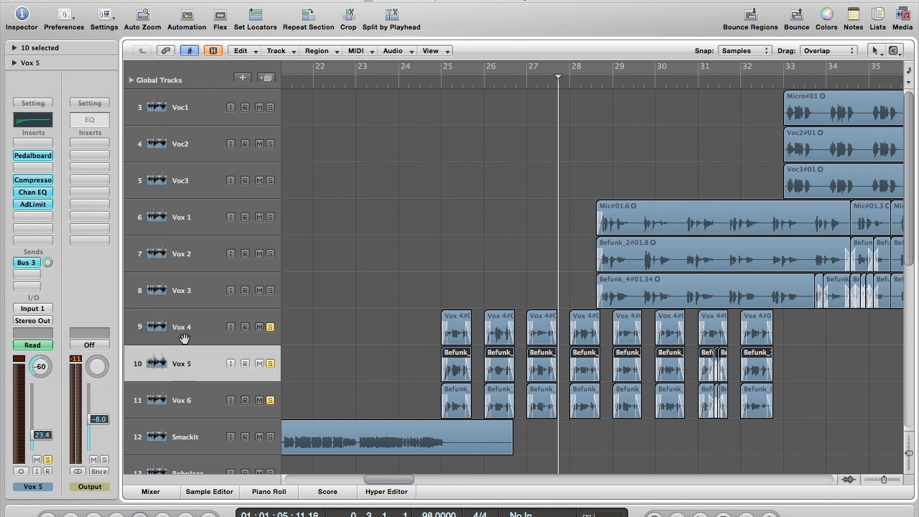
{"action": "left_click", "coordinate": [184, 337]}
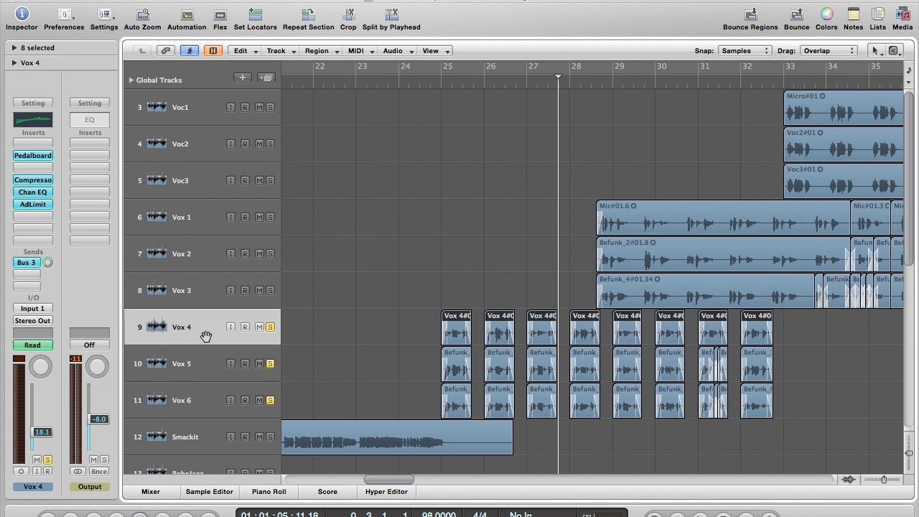
Return the playhead to bar 25, inspect the Pedalboard insert on the Vox 4 track, and close the plug-in.
{"action": "left_click", "coordinate": [441, 82]}
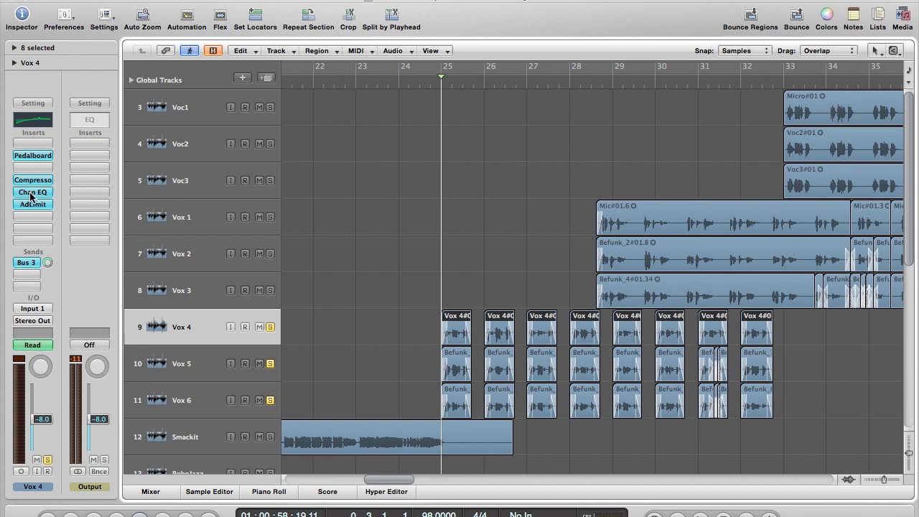
{"action": "left_click", "coordinate": [33, 155]}
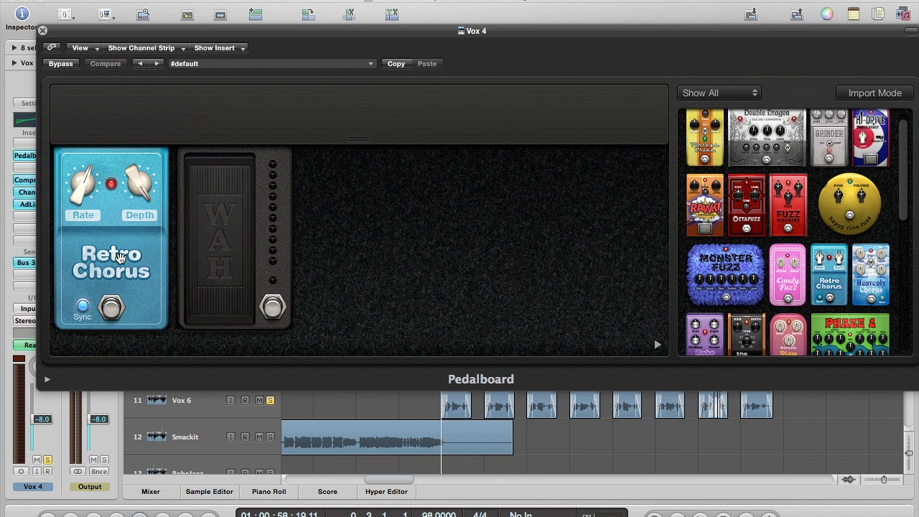
{"action": "left_click", "coordinate": [43, 30]}
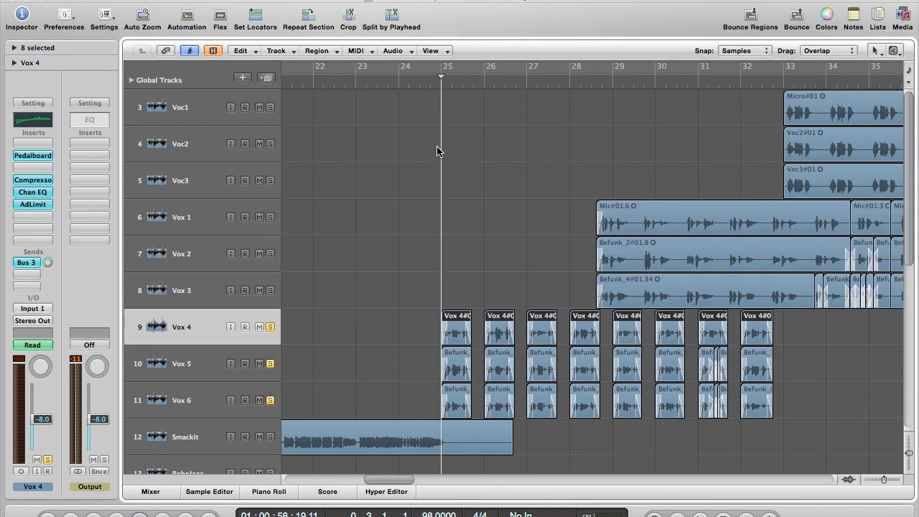
Review the Vox 5 and Vox 6 channel strips and play the soloed vocals from bar 25.
{"action": "left_click", "coordinate": [184, 365]}
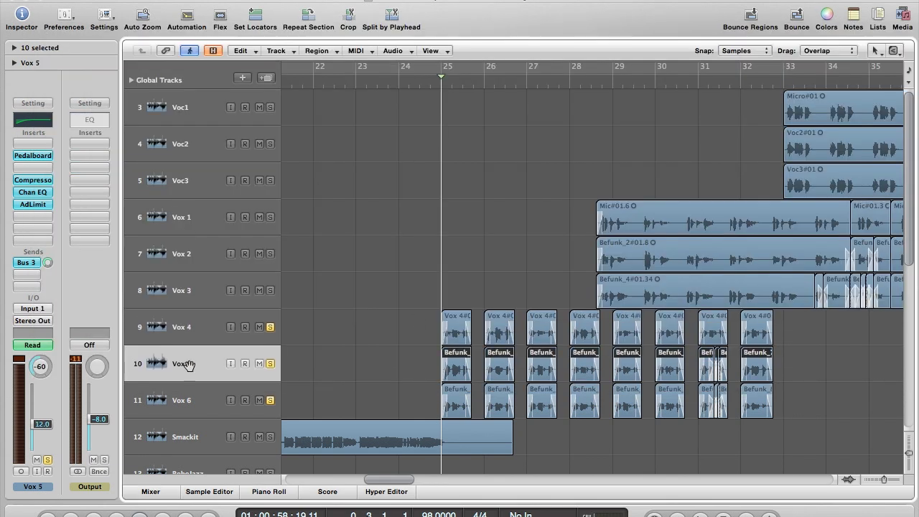
{"action": "left_click", "coordinate": [194, 400]}
{"action": "key", "text": "space"}
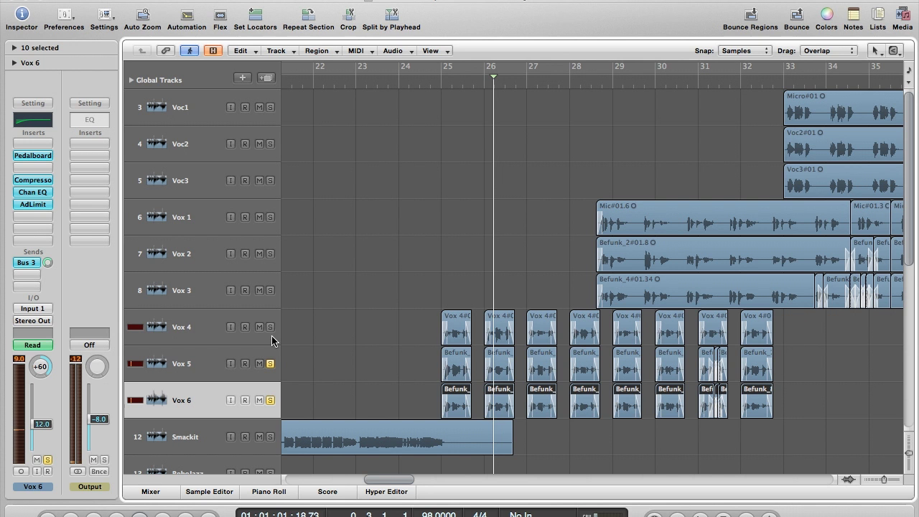
Switch the solo from Vox 4, 5 and 6 to Vox 1, 2 and 3 and play from about the middle of bar 28.
{"action": "left_click", "coordinate": [270, 364]}
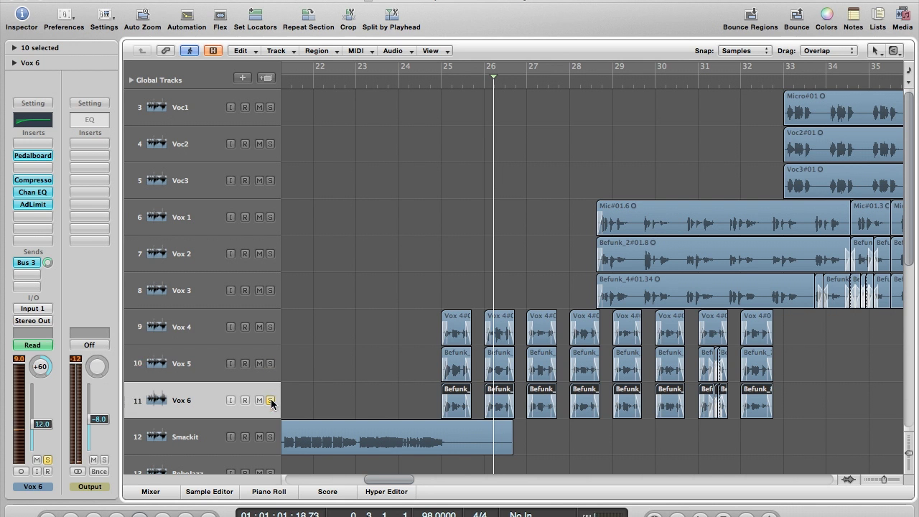
{"action": "left_click", "coordinate": [593, 87]}
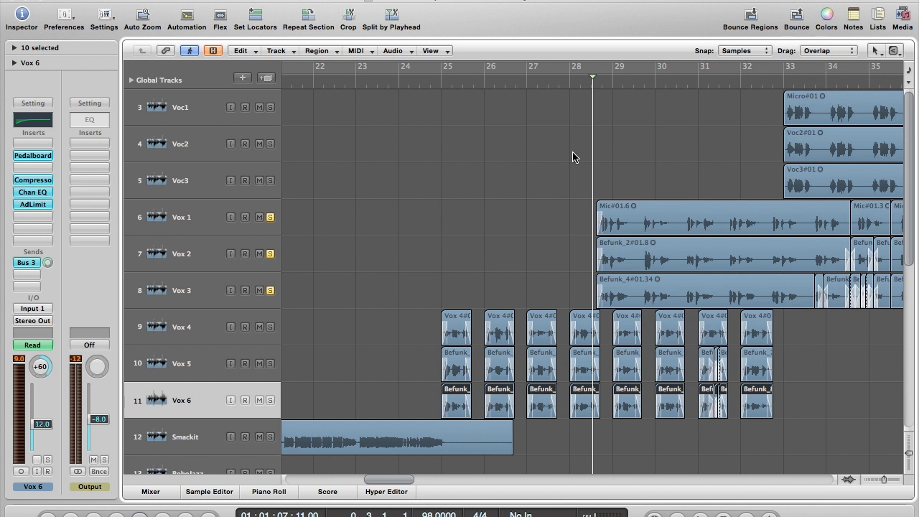
{"action": "key", "text": "space"}
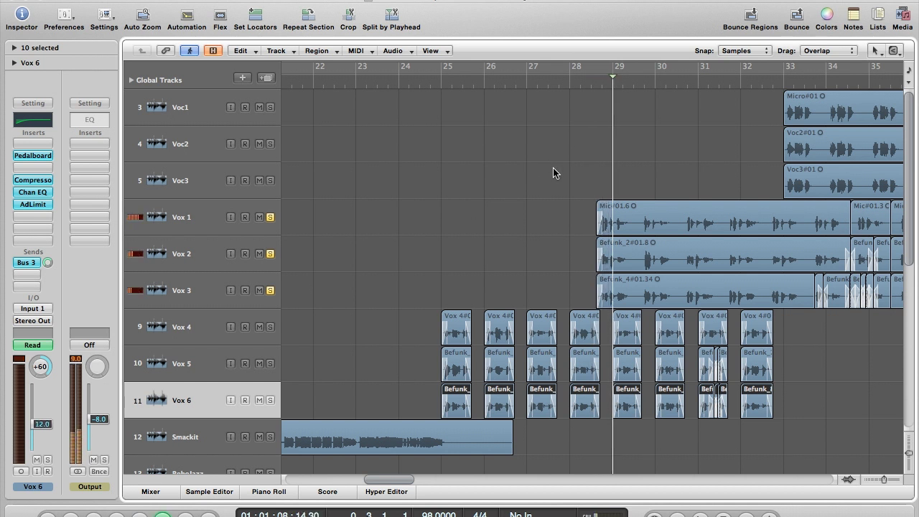
{"action": "scroll", "coordinate": [553, 172], "scroll_direction": "right", "scroll_amount": 5}
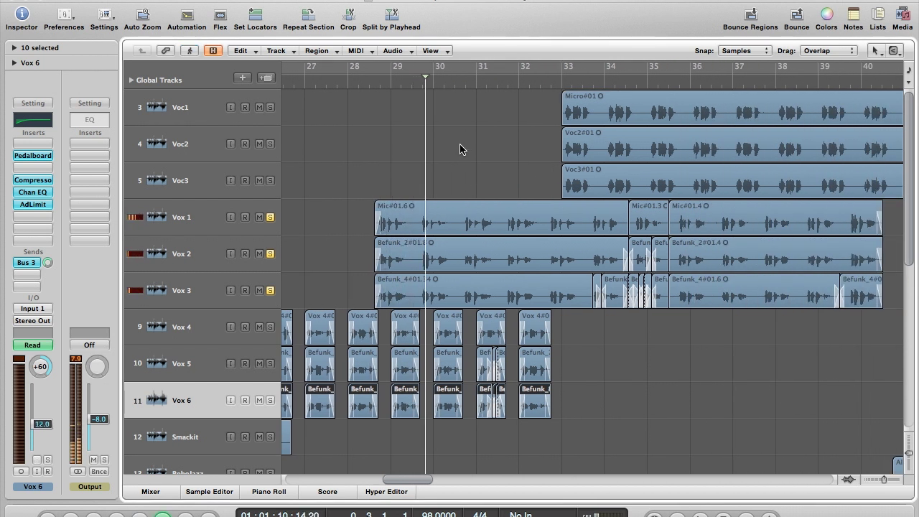
Open the Ringshifter insert on the Vox 1 track and move its window aside to keep the start of the vocal regions in view.
{"action": "left_click", "coordinate": [180, 215]}
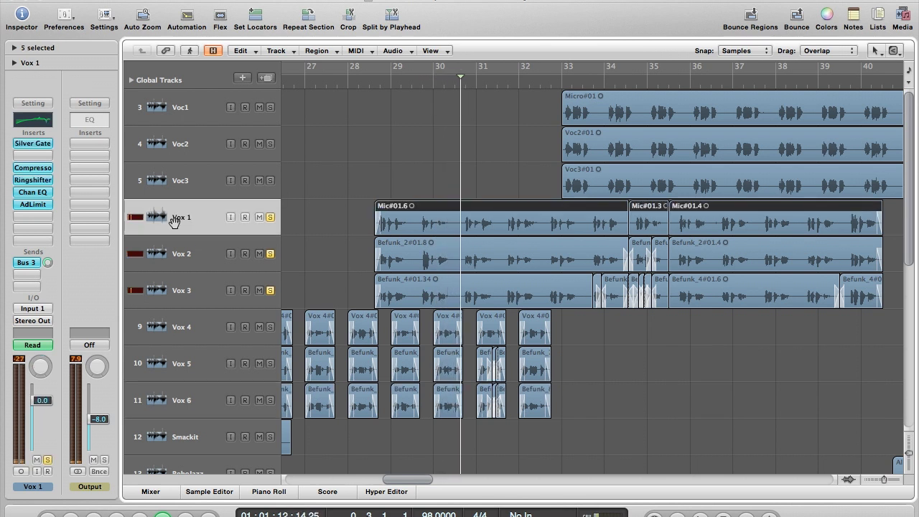
{"action": "left_click", "coordinate": [37, 184]}
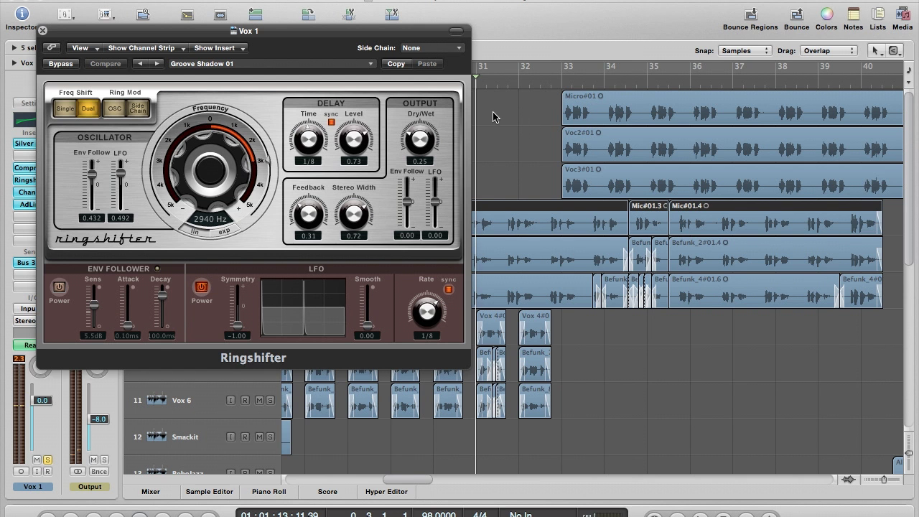
{"action": "left_click_drag", "start_coordinate": [326, 31], "coordinate": [303, 26]}
{"action": "scroll", "coordinate": [476, 109], "scroll_direction": "left", "scroll_amount": 5}
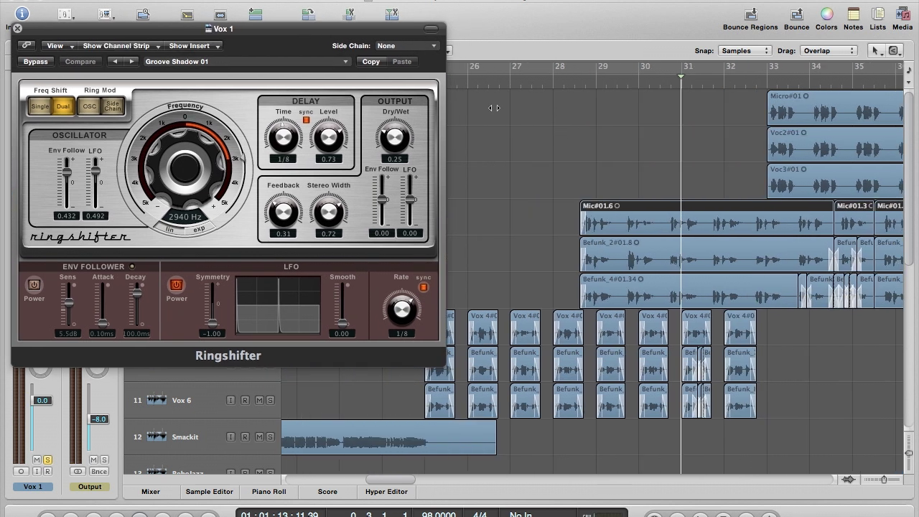
Compare the Vox tracks from mid bar 28 with Ringshifter active and bypassed, leaving it active, and close the plug-in.
{"action": "double_click", "coordinate": [574, 86]}
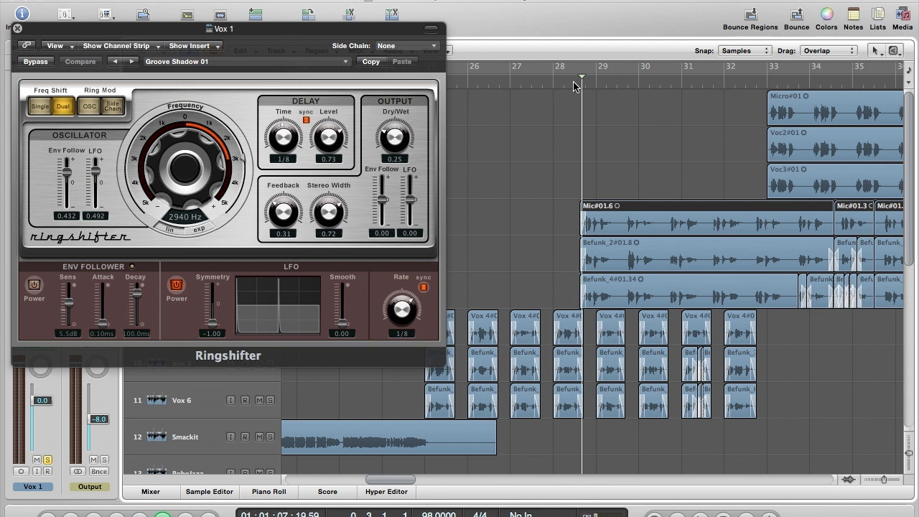
{"action": "left_click", "coordinate": [36, 61]}
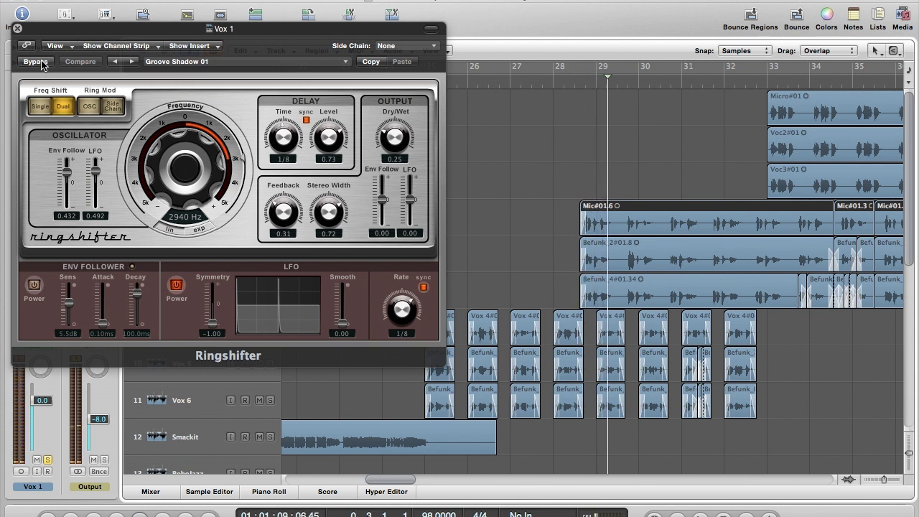
{"action": "left_click", "coordinate": [581, 88]}
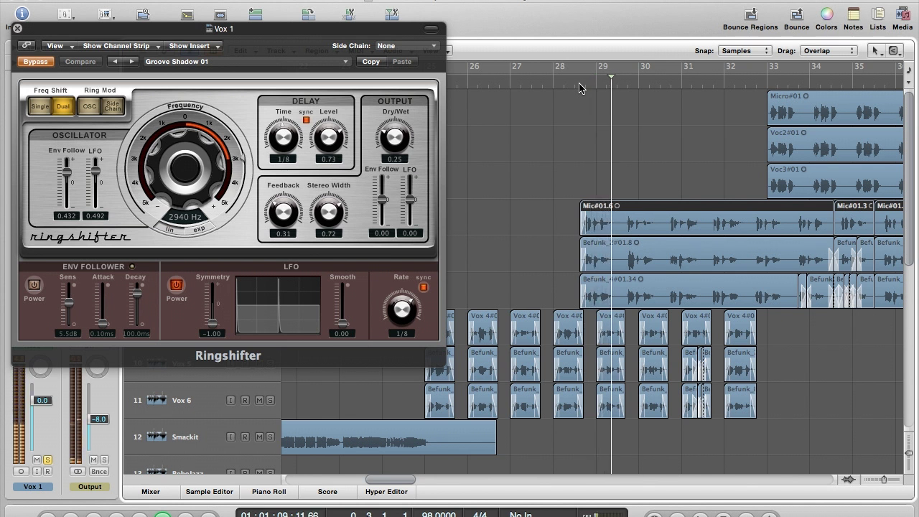
{"action": "left_click", "coordinate": [38, 63]}
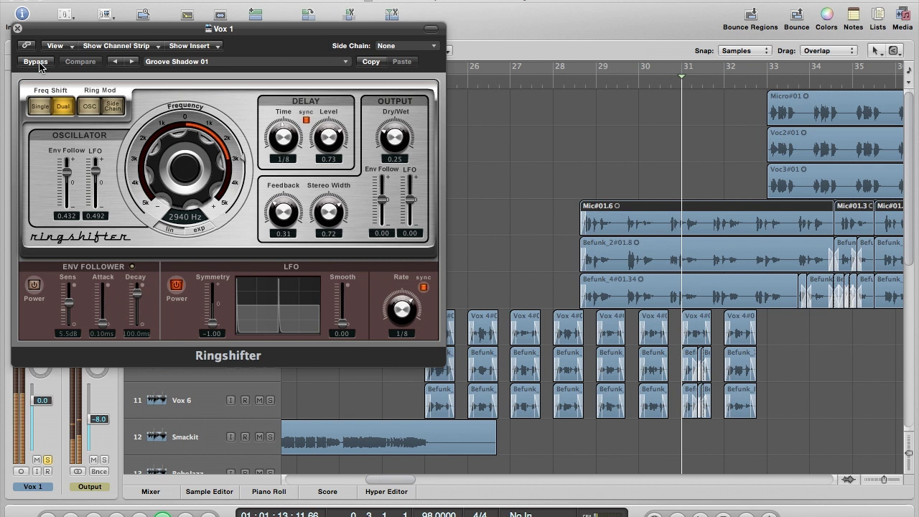
{"action": "left_click", "coordinate": [19, 30]}
{"action": "left_click", "coordinate": [574, 84]}
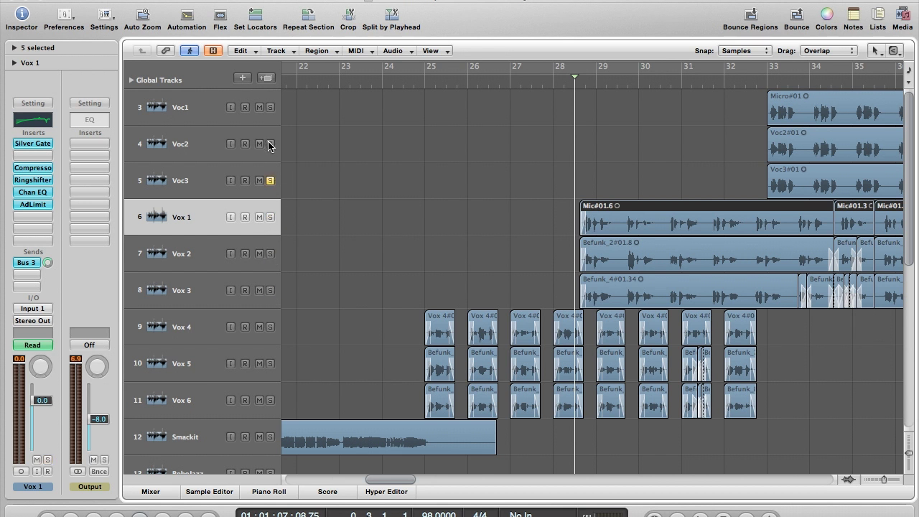
Solo Voc1, Voc2 and Voc3, play them from just before bar 33, and return the playhead there.
{"action": "scroll", "coordinate": [562, 107], "scroll_direction": "right", "scroll_amount": 5}
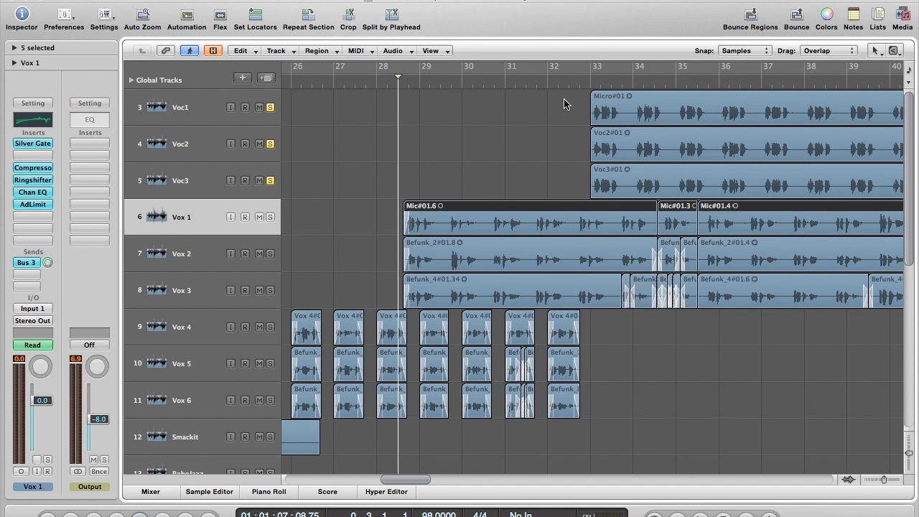
{"action": "left_click", "coordinate": [577, 85]}
{"action": "key", "text": "space"}
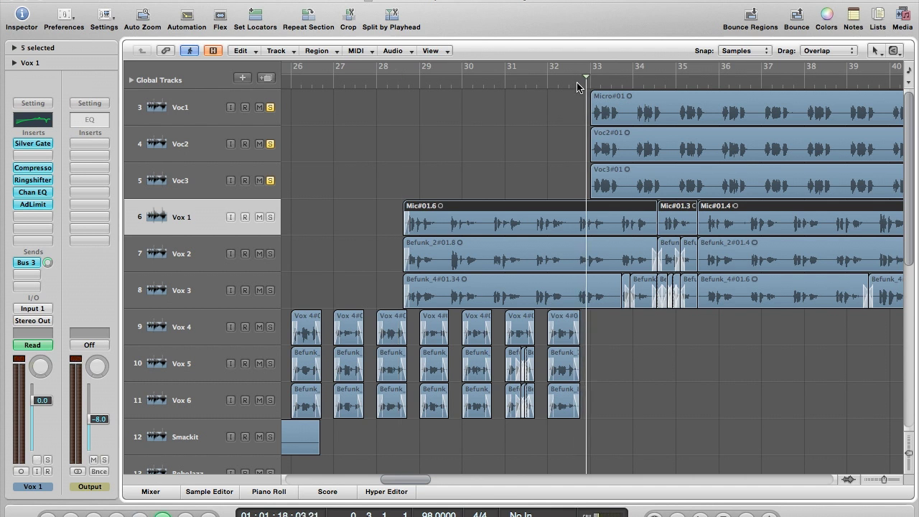
{"action": "scroll", "coordinate": [496, 138], "scroll_direction": "right", "scroll_amount": 5}
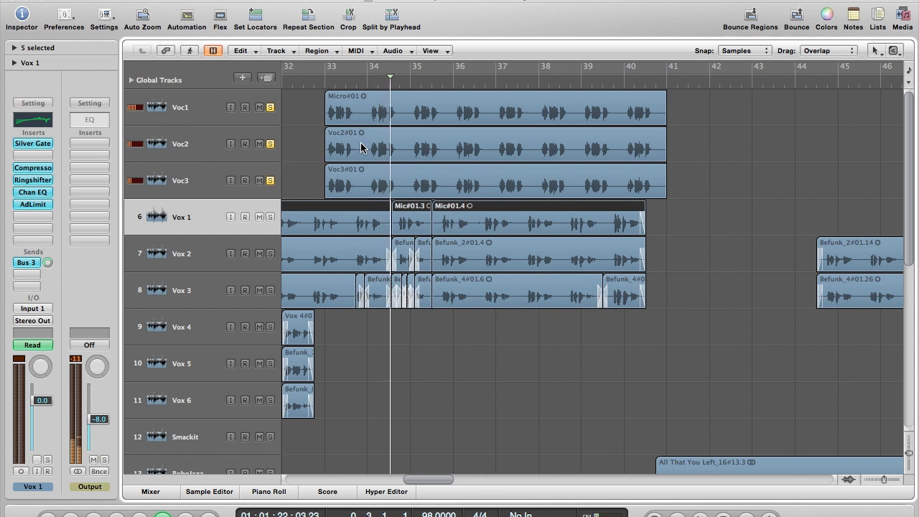
{"action": "key", "text": "space"}
{"action": "left_click", "coordinate": [320, 84]}
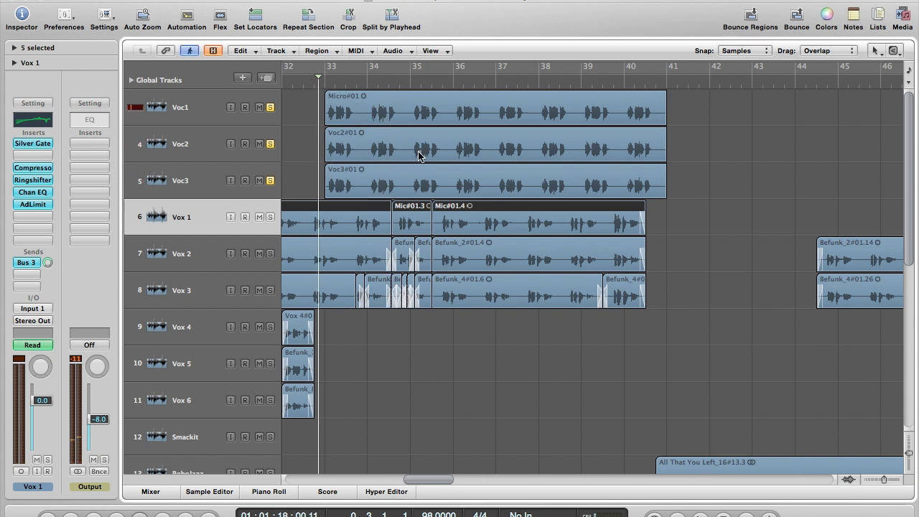
Review the panning and insert effects on the channel strips of the Voc3, Voc2 and Voc1 tracks.
{"action": "left_click", "coordinate": [189, 185]}
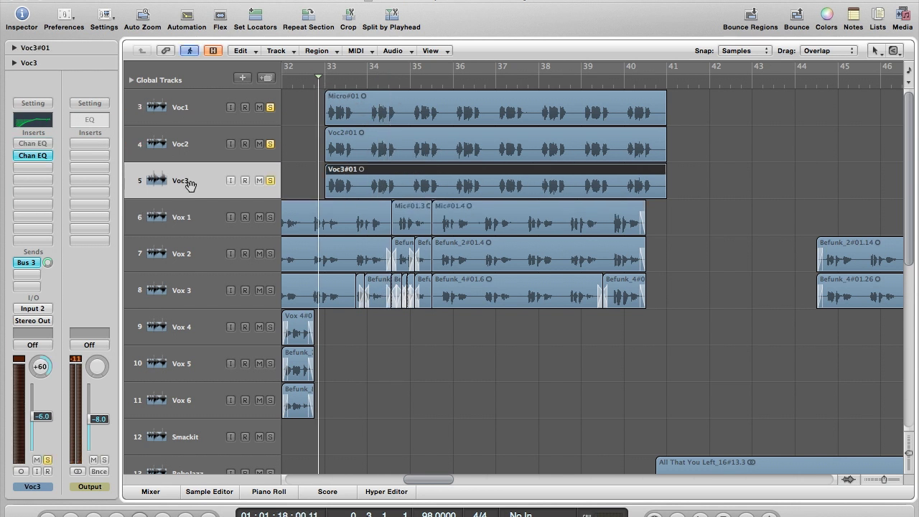
{"action": "left_click", "coordinate": [203, 140]}
{"action": "left_click", "coordinate": [186, 101]}
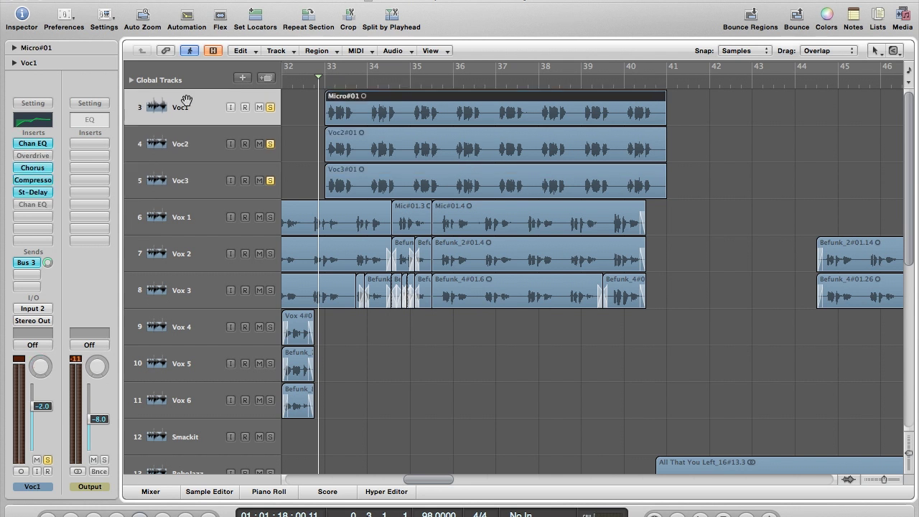
{"action": "left_click", "coordinate": [204, 150]}
{"action": "key", "text": "Down"}
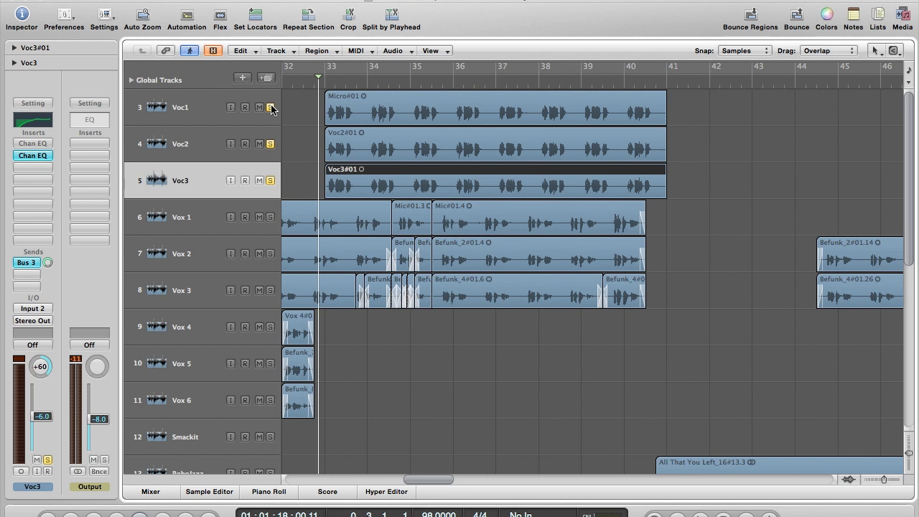
Clear the solos on the Voc2, Voc3 and Voc1 tracks and place the playhead just before bar 33.
{"action": "left_click", "coordinate": [271, 144]}
{"action": "left_click", "coordinate": [271, 180]}
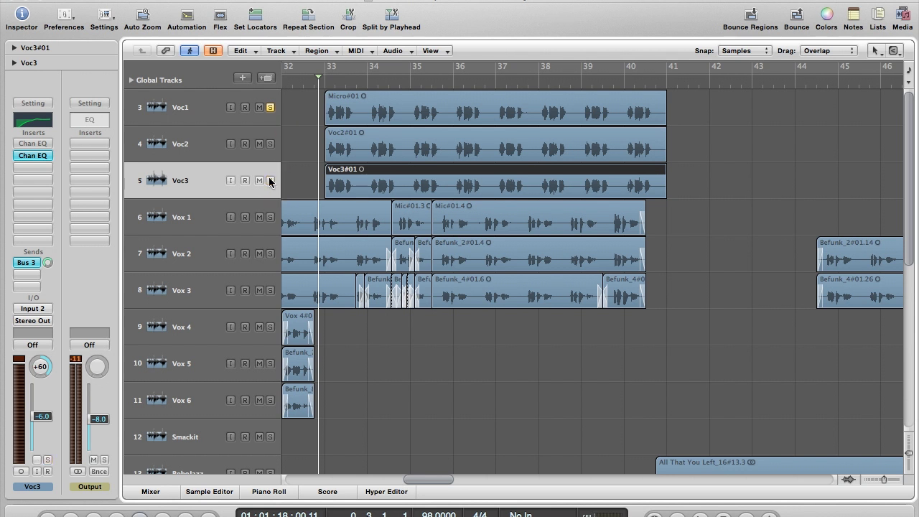
{"action": "left_click", "coordinate": [199, 120]}
{"action": "left_click", "coordinate": [309, 81]}
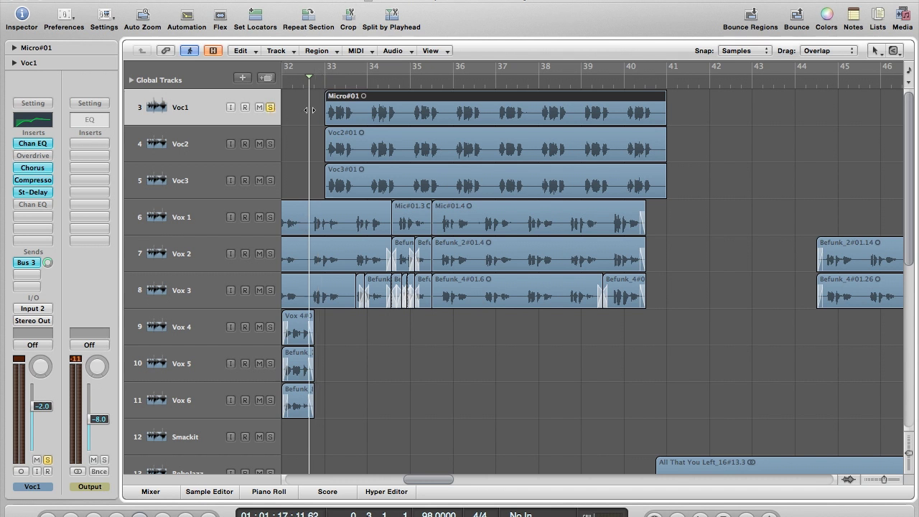
{"action": "scroll", "coordinate": [311, 110], "scroll_direction": "left", "scroll_amount": 5}
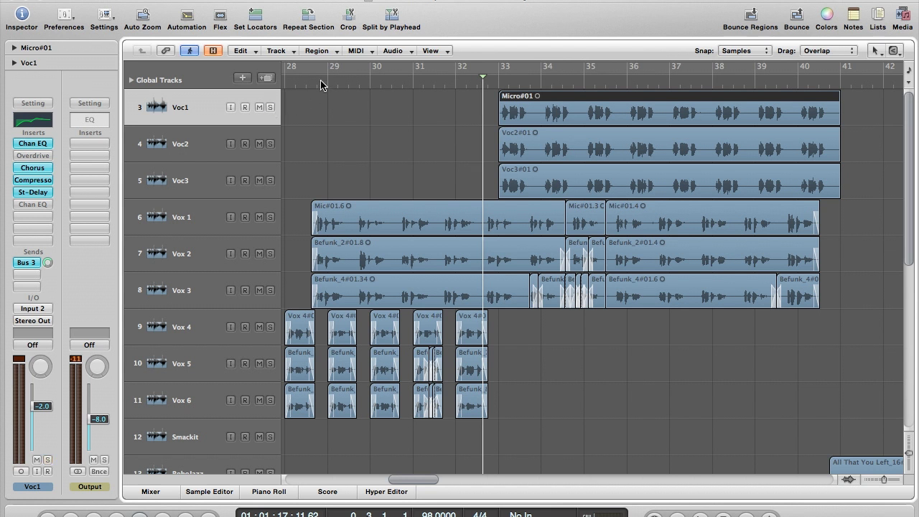
{"action": "left_click", "coordinate": [310, 82]}
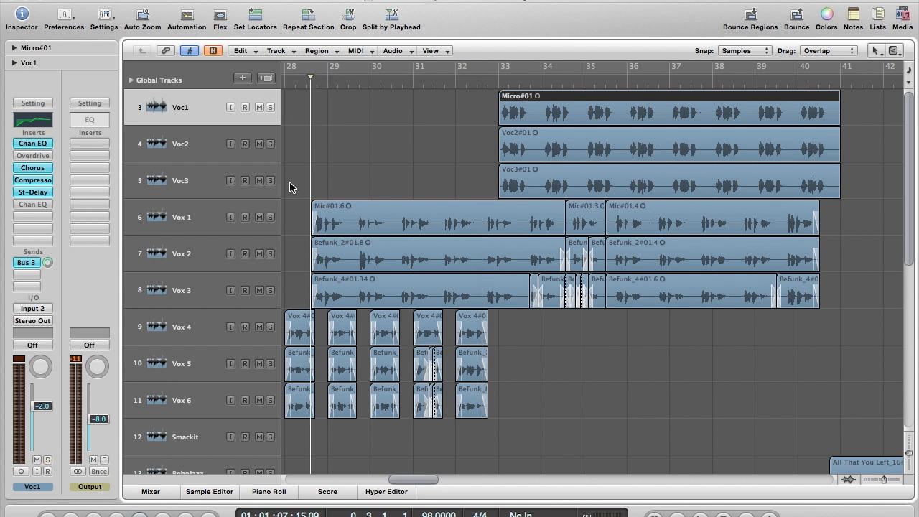
{"action": "left_click", "coordinate": [495, 84]}
Play the Voc1 track soloed from just before bar 33, adding Voc2 and Voc3 to the solo one after the other.
{"action": "scroll", "coordinate": [312, 138], "scroll_direction": "right", "scroll_amount": 4}
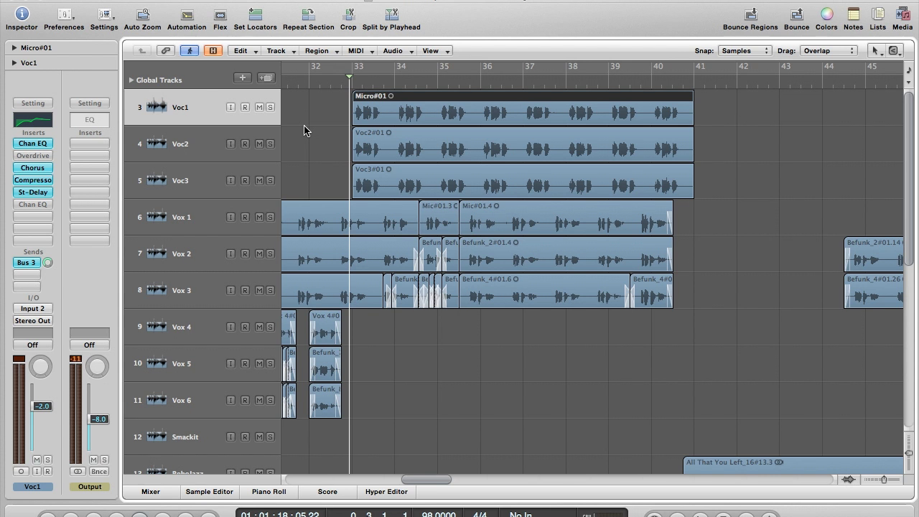
{"action": "scroll", "coordinate": [304, 131], "scroll_direction": "right", "scroll_amount": 1}
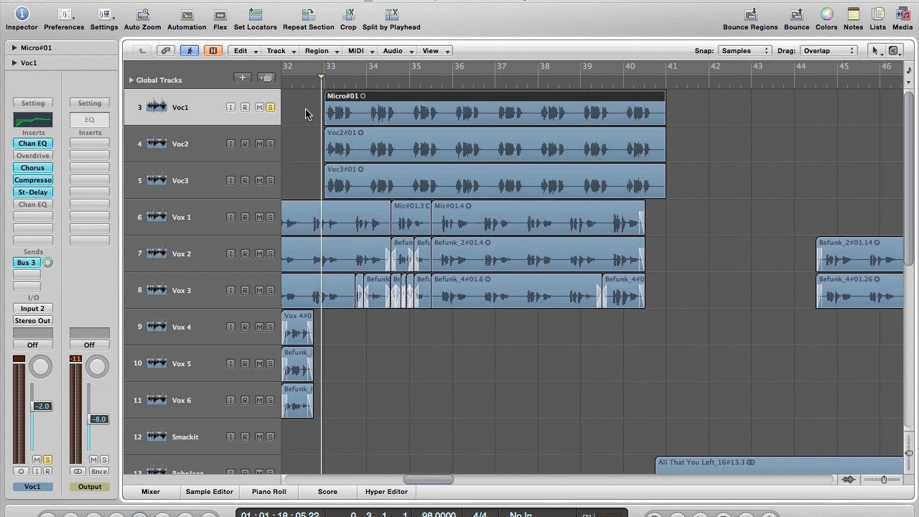
{"action": "key", "text": "space"}
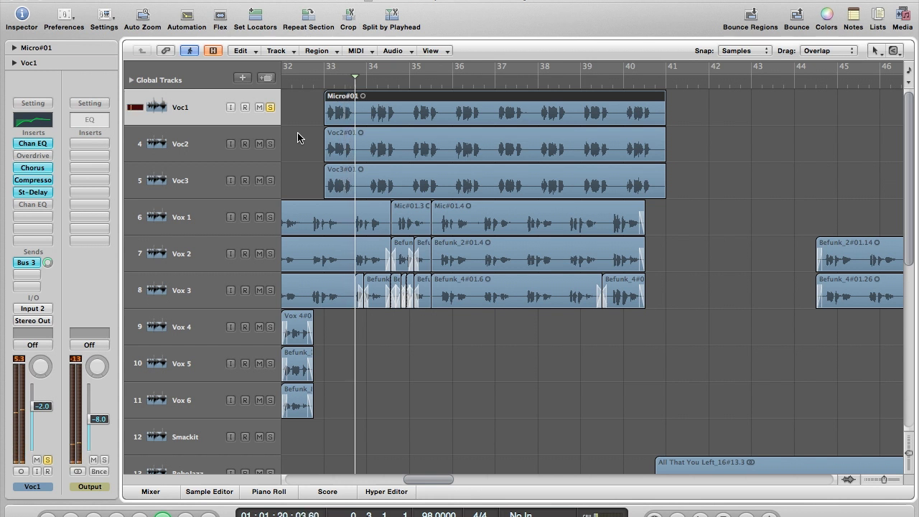
{"action": "left_click", "coordinate": [270, 143]}
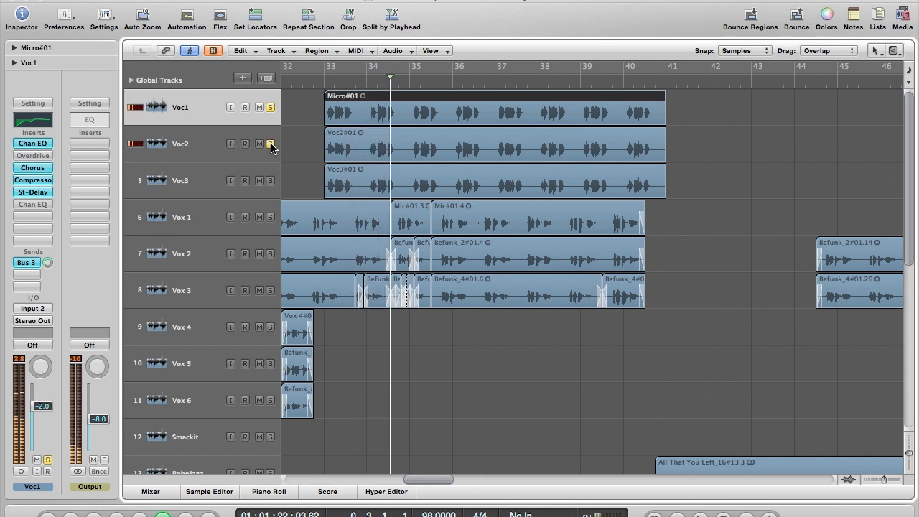
{"action": "left_click", "coordinate": [270, 180]}
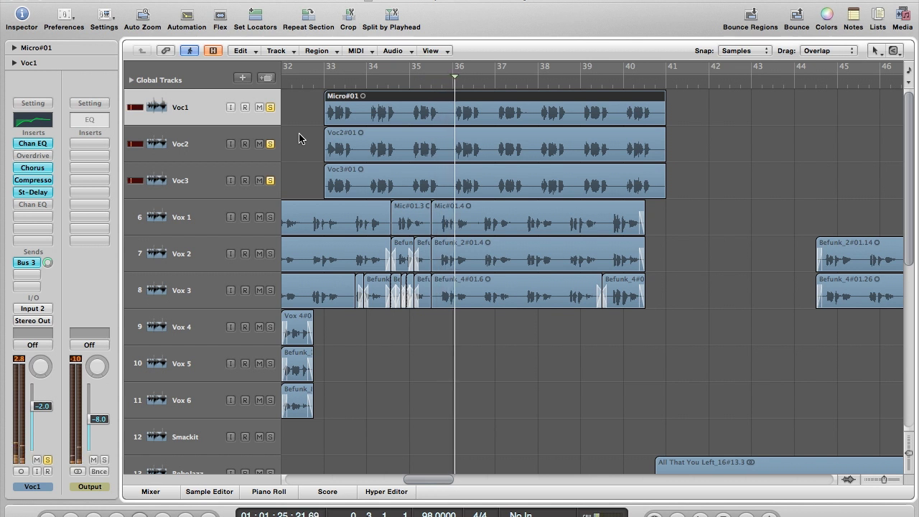
Clear the solos on Voc1, Voc2 and Voc3 and return the playhead to the start of the song with the whole arrangement in view.
{"action": "left_click", "coordinate": [270, 108]}
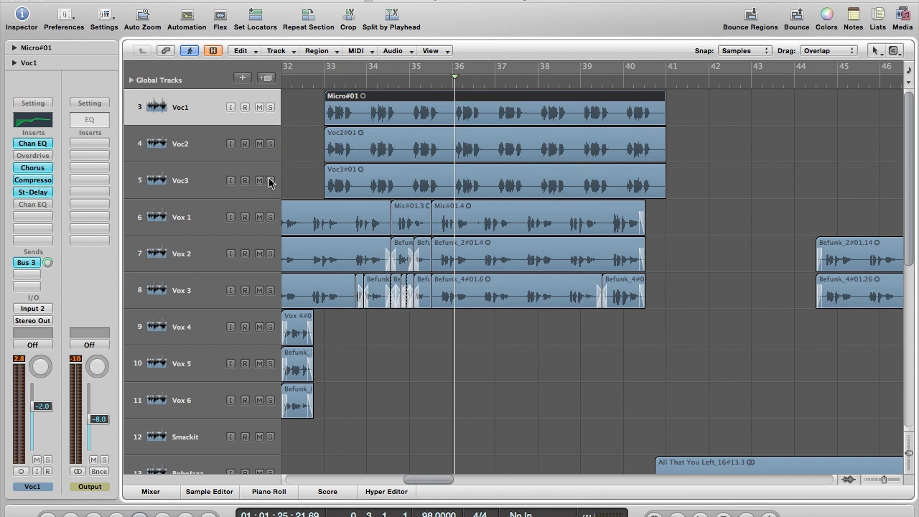
{"action": "left_click", "coordinate": [318, 85]}
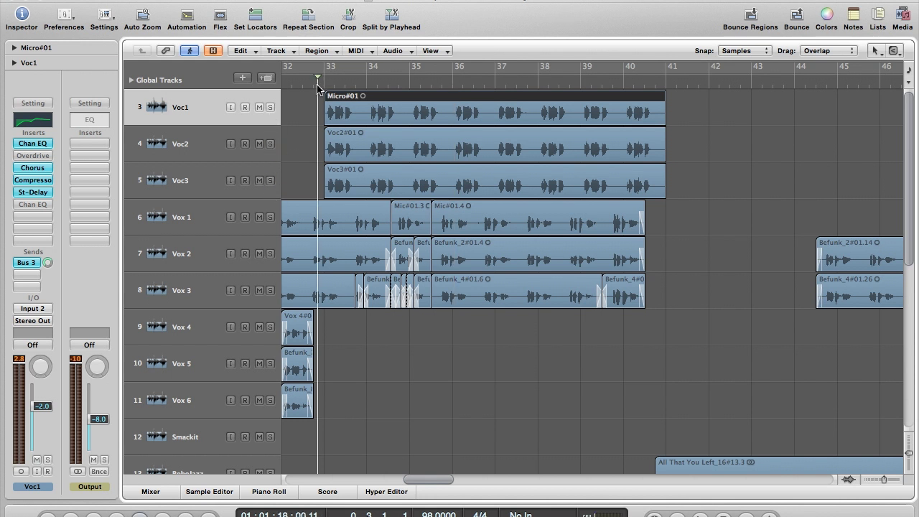
{"action": "key", "text": "super+Left"}
{"action": "key", "text": "super+Left"}
{"action": "key", "text": "super+Left"}
{"action": "key", "text": "super+Left"}
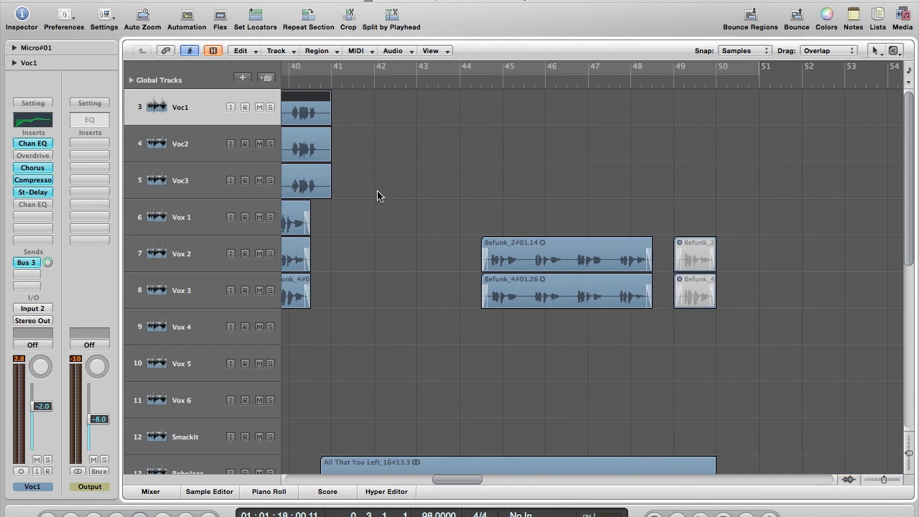
{"action": "scroll", "coordinate": [378, 195], "scroll_direction": "left", "scroll_amount": 5}
{"action": "key", "text": "Return"}
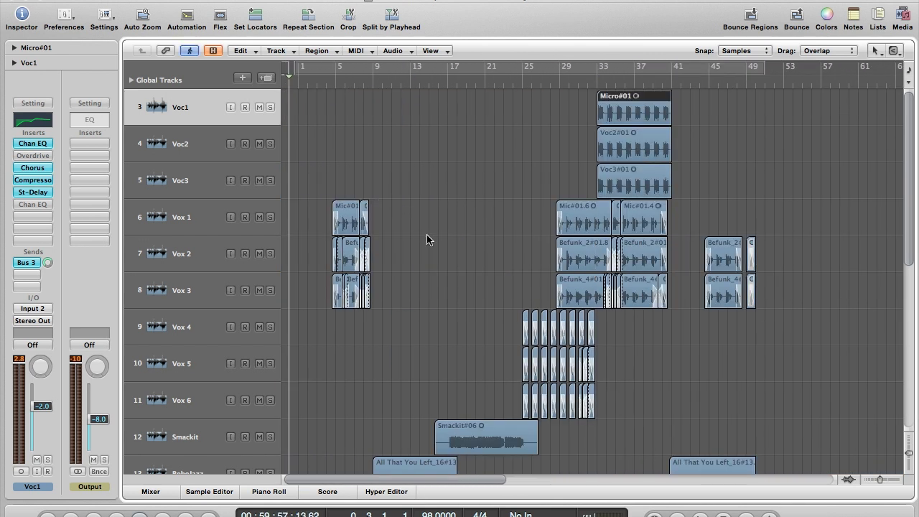
Look over the full arrangement from the vocal tracks down to the Kick track.
{"action": "scroll", "coordinate": [427, 237], "scroll_direction": "down", "scroll_amount": 10}
{"action": "scroll", "coordinate": [427, 239], "scroll_direction": "up", "scroll_amount": 10}
{"action": "scroll", "coordinate": [426, 240], "scroll_direction": "up", "scroll_amount": 1}
{"action": "scroll", "coordinate": [341, 122], "scroll_direction": "down", "scroll_amount": 8}
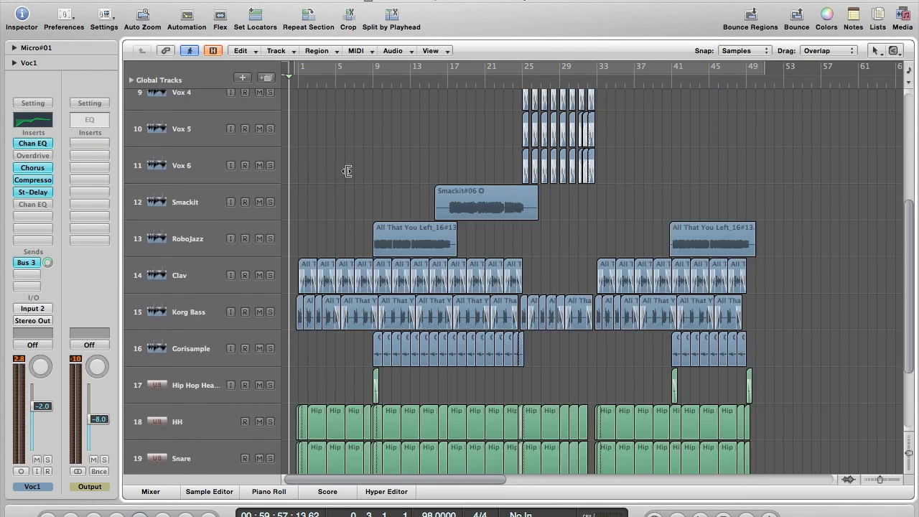
{"action": "scroll", "coordinate": [349, 171], "scroll_direction": "down", "scroll_amount": 2}
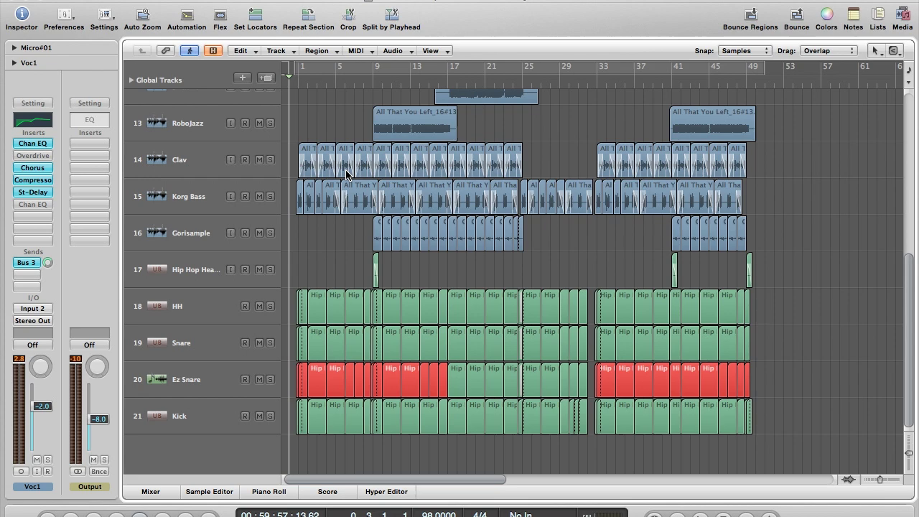